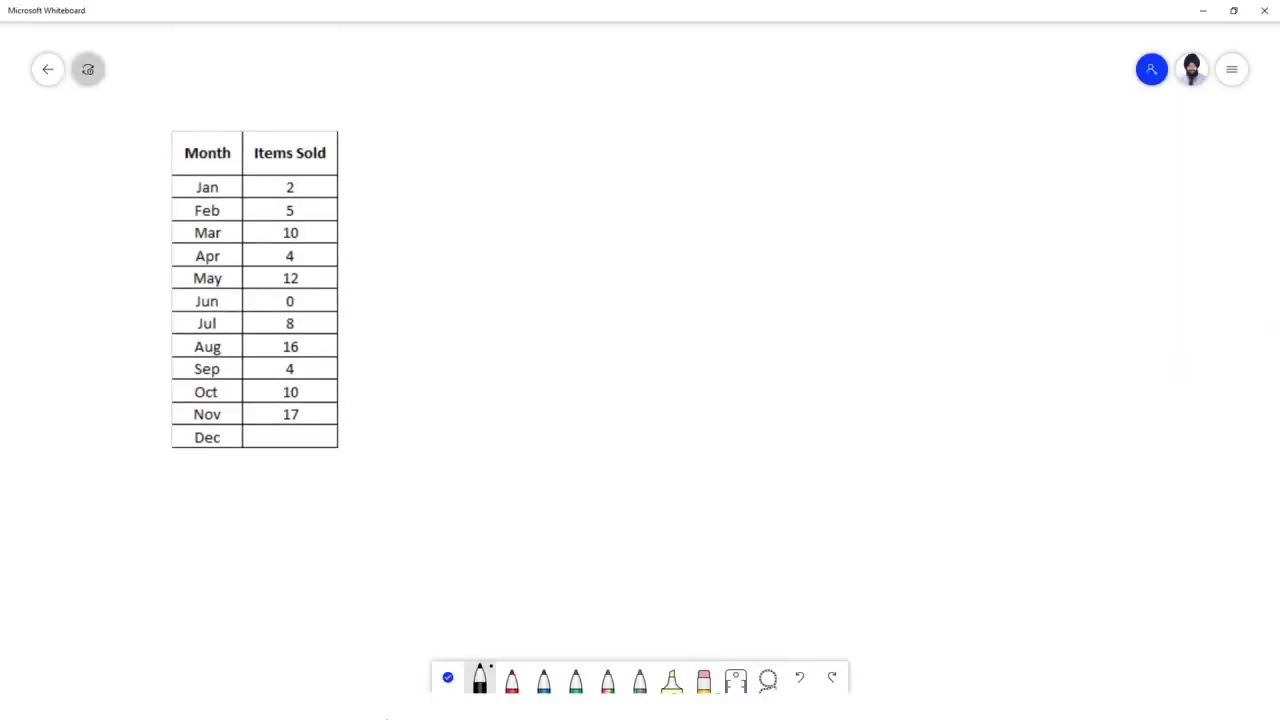
- Label the Month column P with periods 1, 2, 3 and 11, and Items Sold as actuals A
mouse_move(205, 68)
mouse_down()
mouse_move(192, 108)
mouse_move(203, 124)
mouse_up()
mouse_move(206, 60)
mouse_down()
mouse_move(206, 38)
mouse_move(226, 28)
mouse_move(208, 48)
mouse_up()
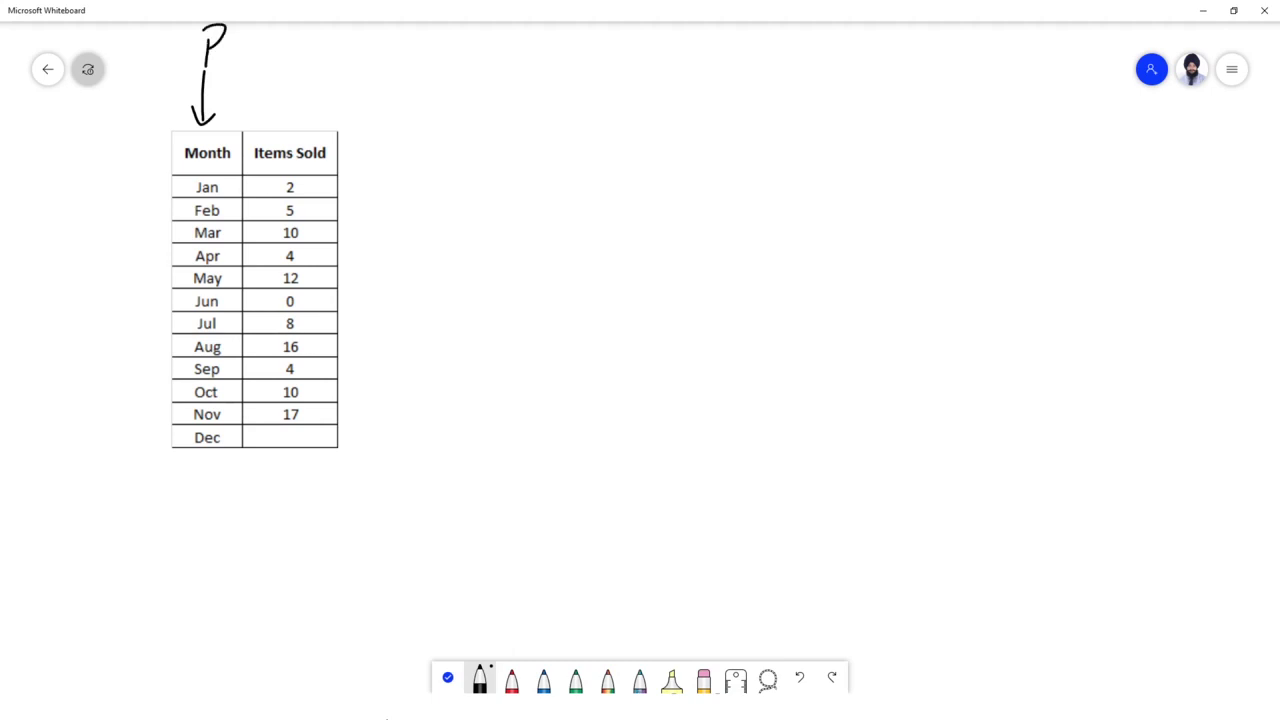
mouse_move(149, 177)
mouse_down()
mouse_move(137, 225)
mouse_move(154, 224)
mouse_move(150, 262)
mouse_up()
mouse_move(138, 403)
mouse_down()
mouse_move(138, 419)
mouse_move(155, 418)
mouse_move(140, 458)
mouse_move(164, 434)
mouse_move(172, 459)
mouse_up()
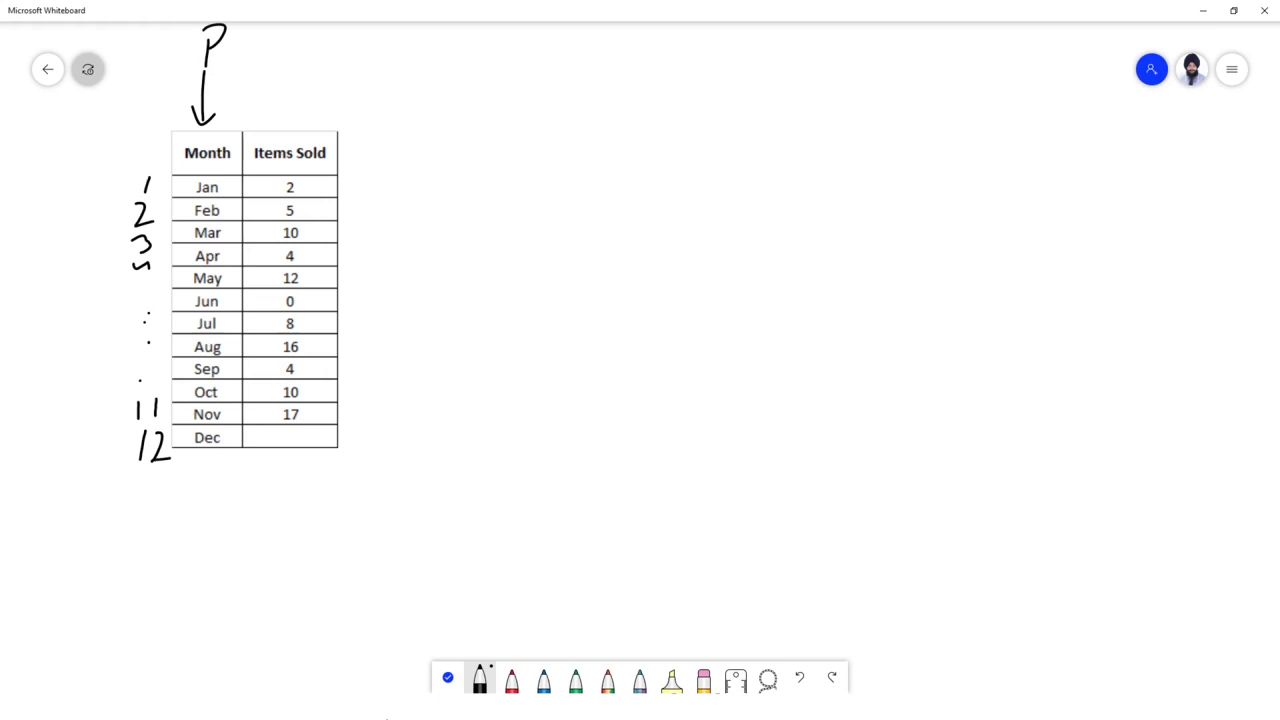
mouse_move(309, 32)
mouse_down()
mouse_move(305, 127)
mouse_move(322, 96)
mouse_up()
key(super+Down)
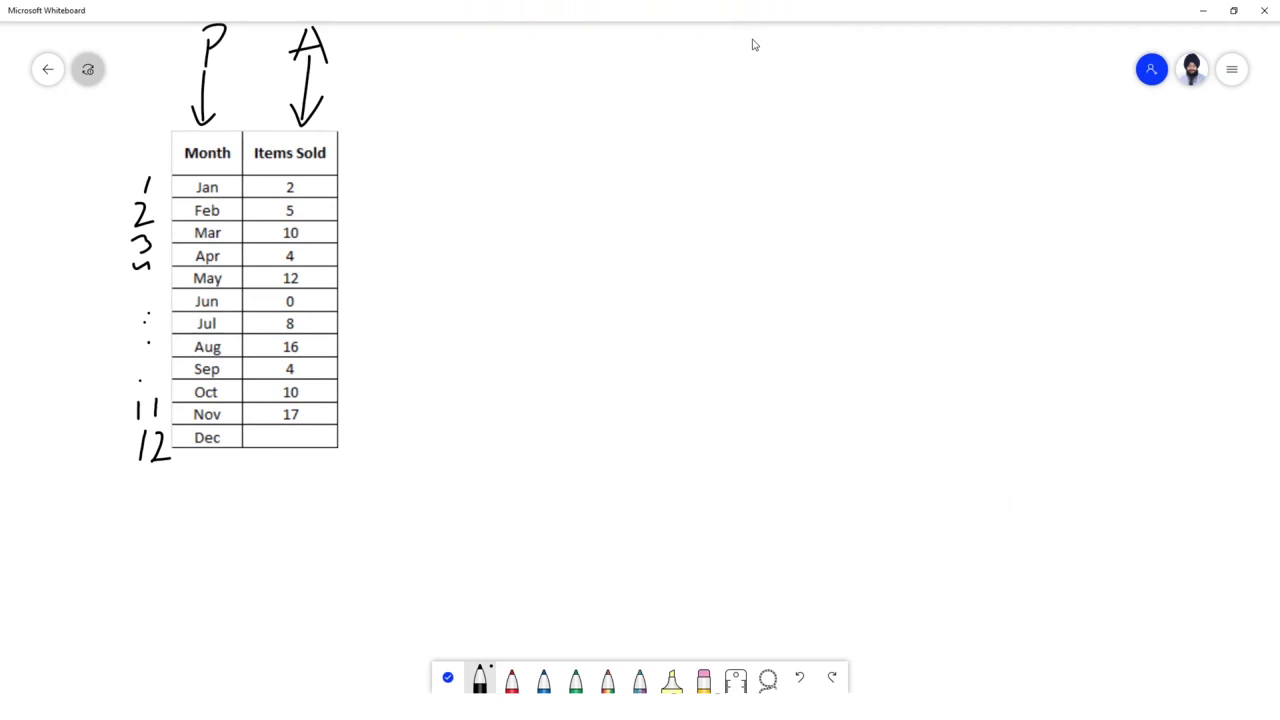
- Handwrite the naive forecast formula Ft = At-1 beside the table
mouse_move(468, 126)
mouse_down()
mouse_move(465, 206)
mouse_move(530, 111)
mouse_up()
mouse_move(470, 176)
mouse_down()
mouse_move(521, 158)
mouse_move(504, 248)
mouse_up()
drag(489, 223, 531, 207)
mouse_move(567, 158)
mouse_down()
mouse_move(597, 147)
mouse_move(609, 162)
mouse_up()
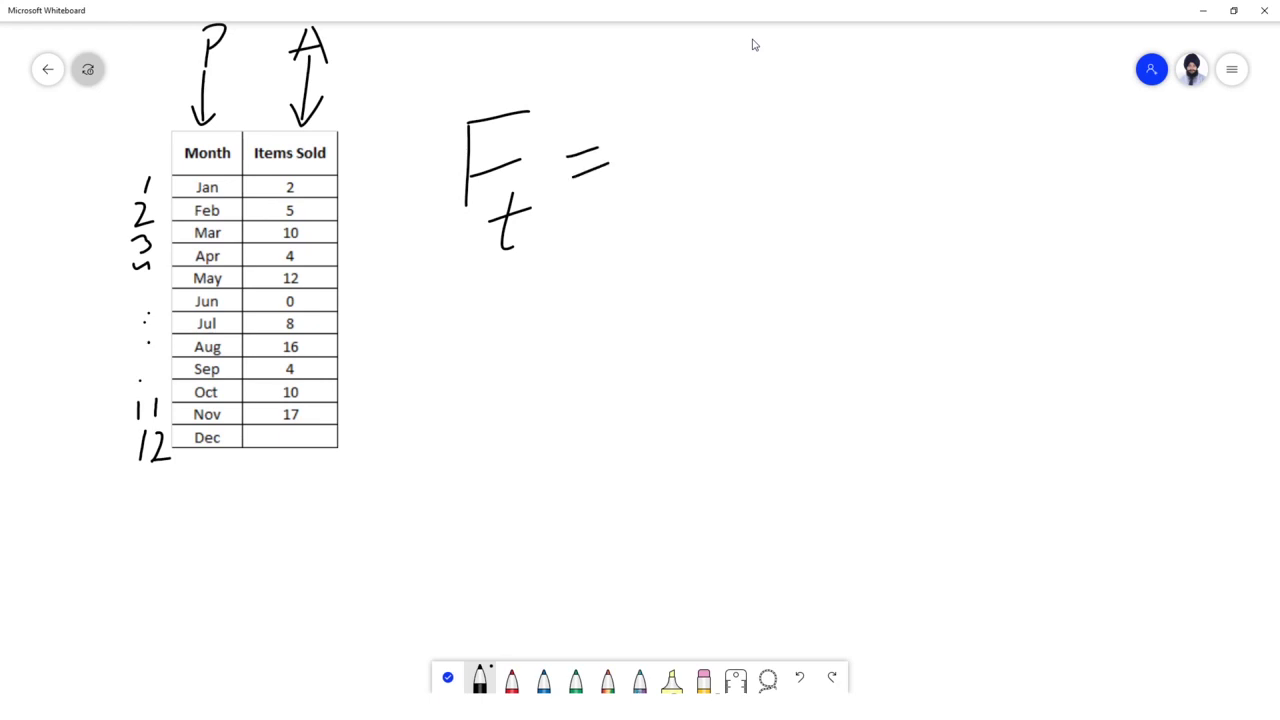
mouse_move(687, 91)
mouse_down()
mouse_move(656, 177)
mouse_move(712, 189)
mouse_move(688, 151)
mouse_up()
mouse_move(739, 161)
mouse_down()
mouse_move(733, 211)
mouse_move(738, 189)
mouse_move(777, 182)
mouse_up()
drag(802, 169, 798, 199)
- Write F12 = A11 below the general formula
drag(485, 294, 474, 354)
drag(490, 290, 530, 277)
mouse_move(483, 334)
mouse_down()
mouse_move(510, 322)
mouse_move(502, 370)
mouse_up()
drag(521, 345, 556, 357)
drag(597, 318, 634, 326)
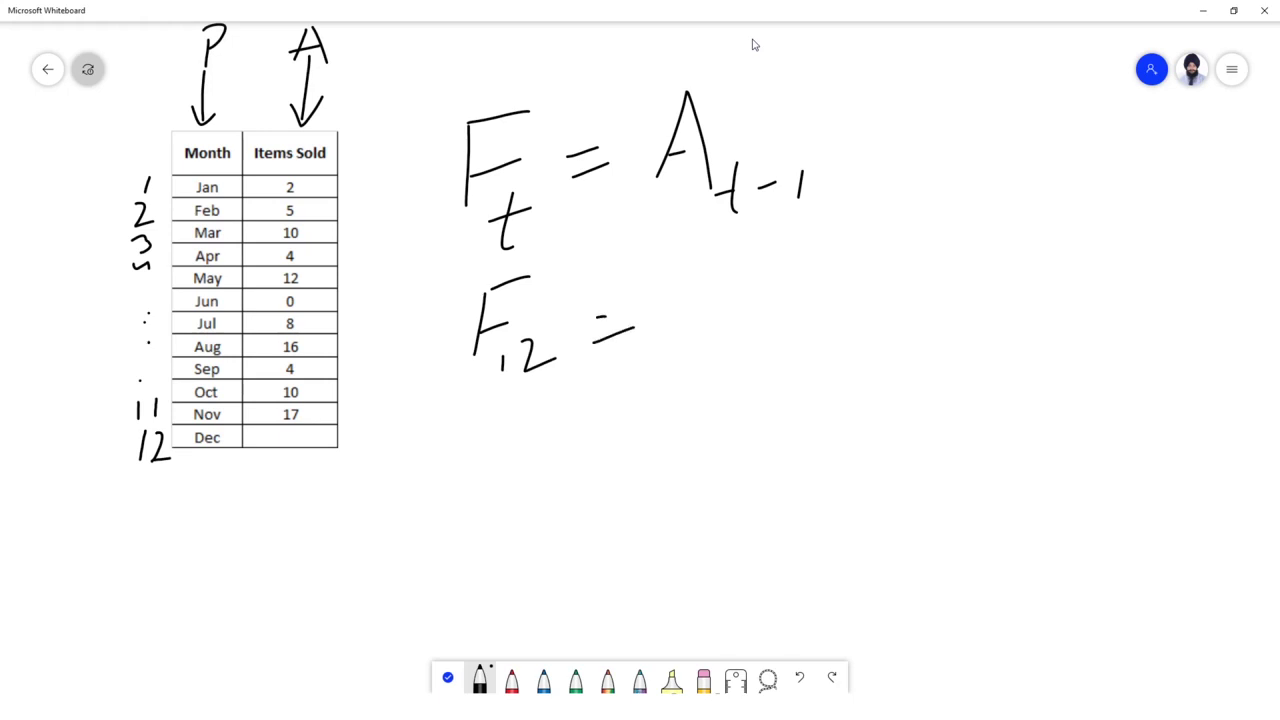
mouse_move(708, 245)
mouse_down()
mouse_move(673, 330)
mouse_move(730, 344)
mouse_move(727, 304)
mouse_move(746, 368)
mouse_move(765, 363)
mouse_up()
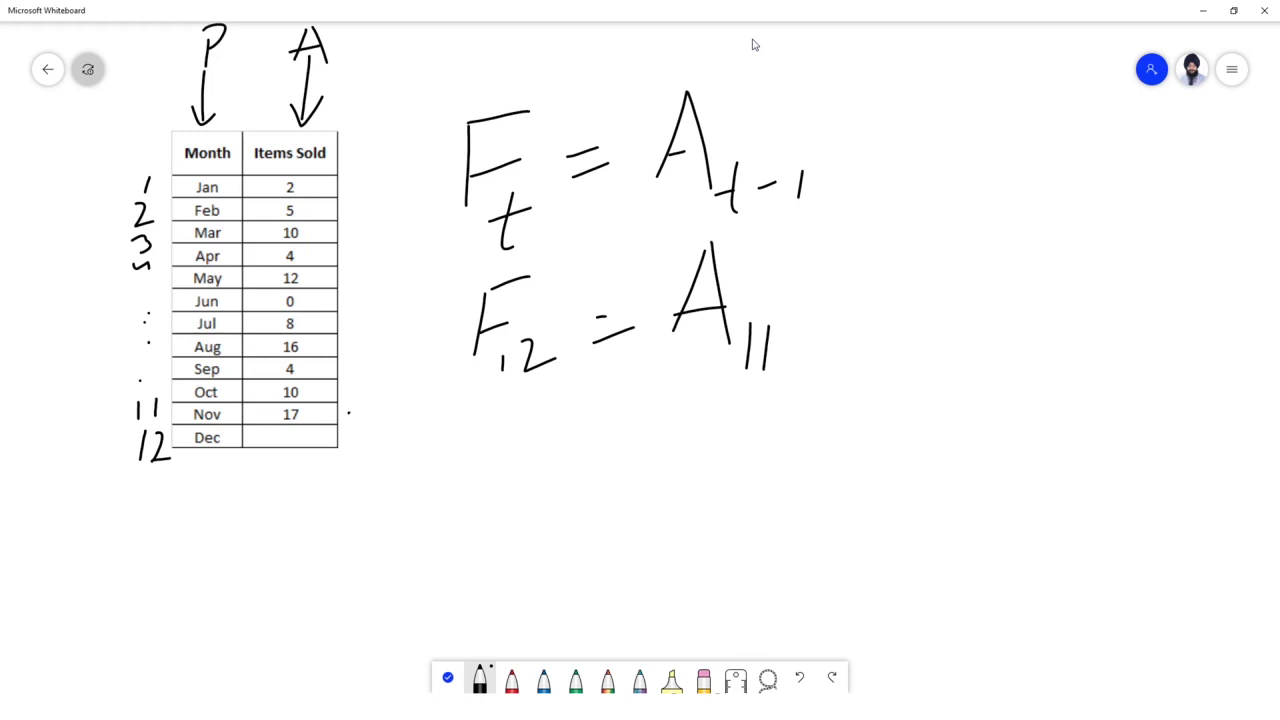
- Draw an arrow from Nov to Dec and write F12 = 17 as December's forecast
mouse_move(350, 410)
mouse_down()
mouse_move(348, 436)
mouse_move(366, 443)
mouse_up()
mouse_move(500, 414)
mouse_down()
mouse_move(492, 484)
mouse_move(538, 415)
mouse_up()
drag(489, 472, 520, 457)
mouse_move(528, 471)
mouse_down()
mouse_move(530, 492)
mouse_move(568, 490)
mouse_move(610, 457)
mouse_up()
drag(596, 486, 628, 464)
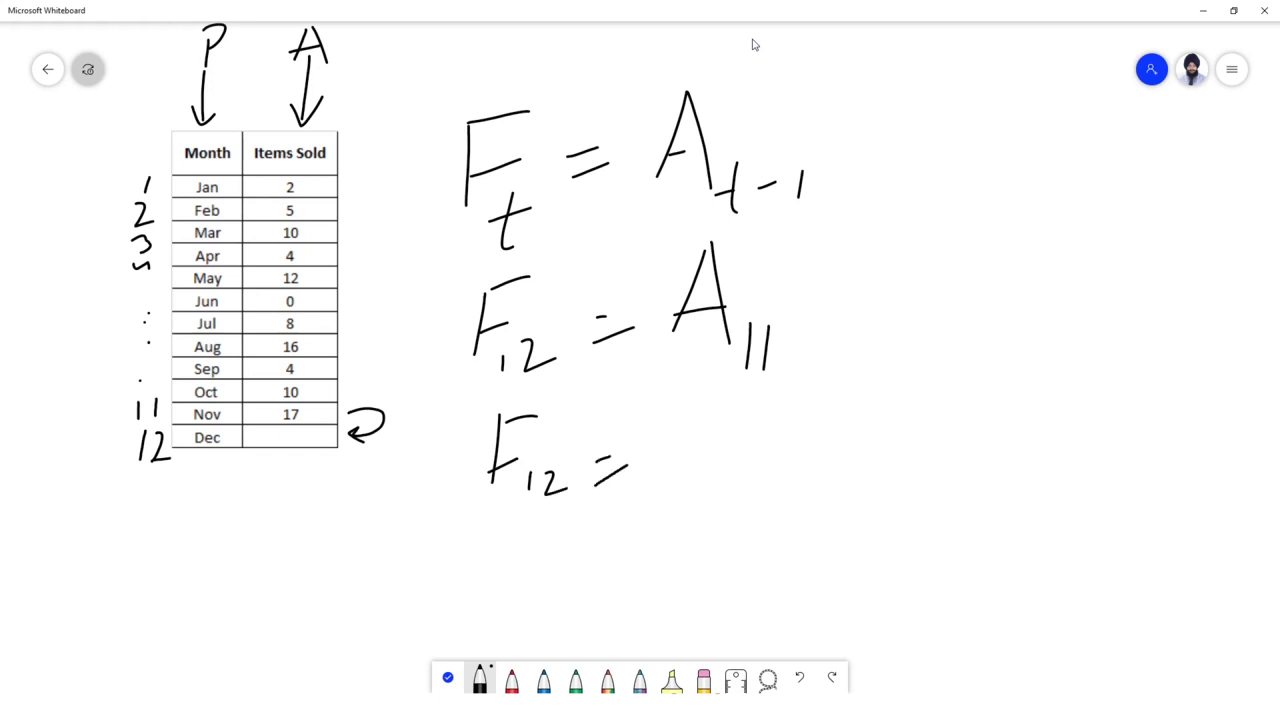
mouse_move(698, 412)
mouse_down()
mouse_move(683, 470)
mouse_move(731, 478)
mouse_move(759, 433)
mouse_up()
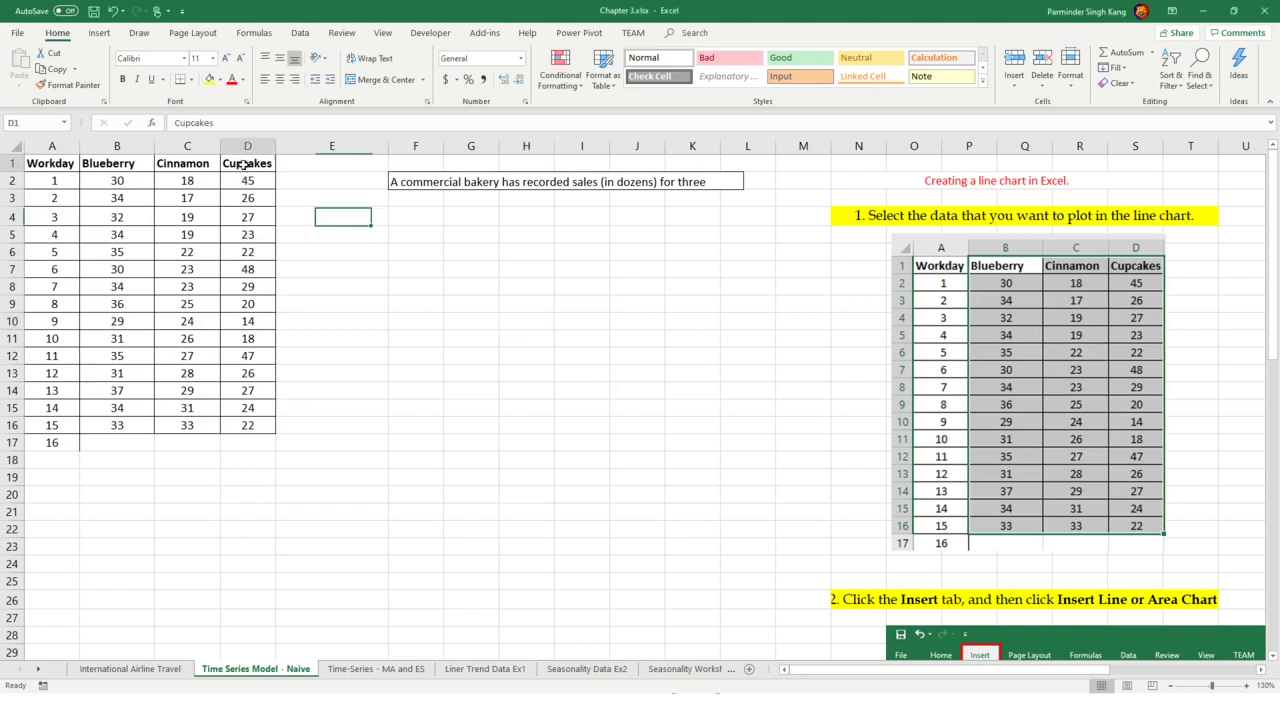
- Select the Cupcakes column D1:D16 and insert a 2-D line chart of it
drag(245, 166, 224, 423)
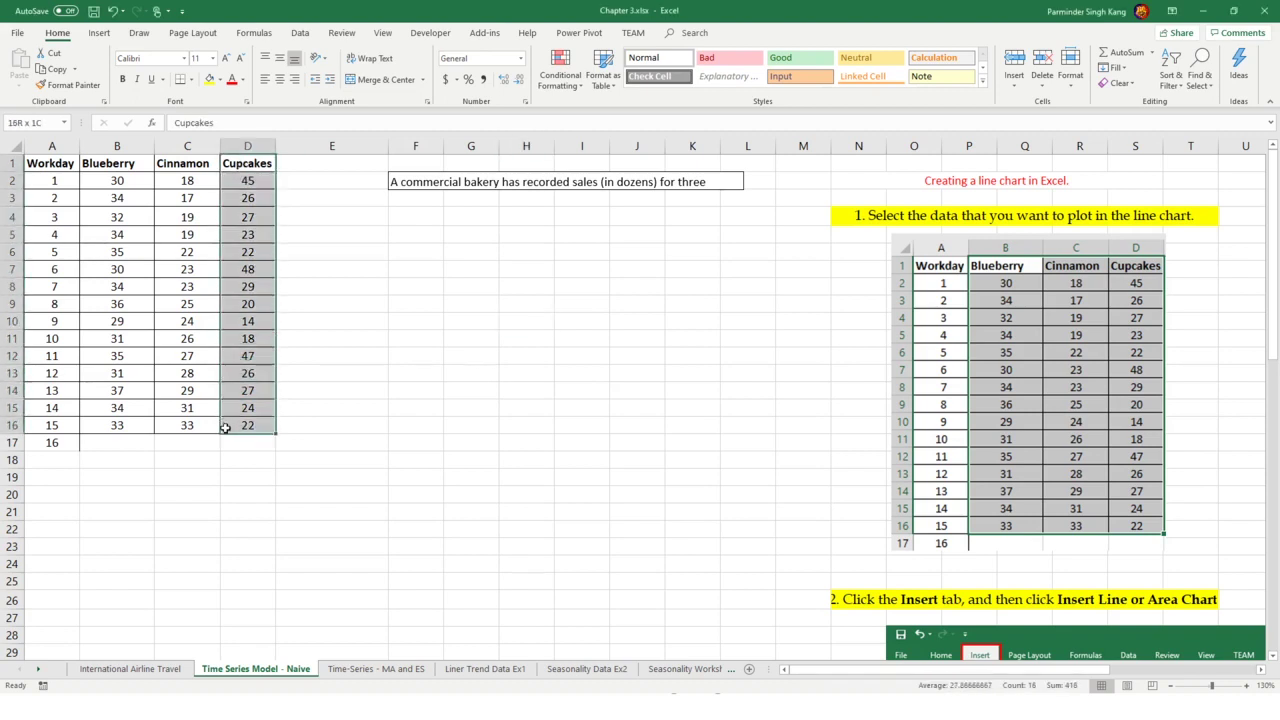
click(99, 33)
click(572, 68)
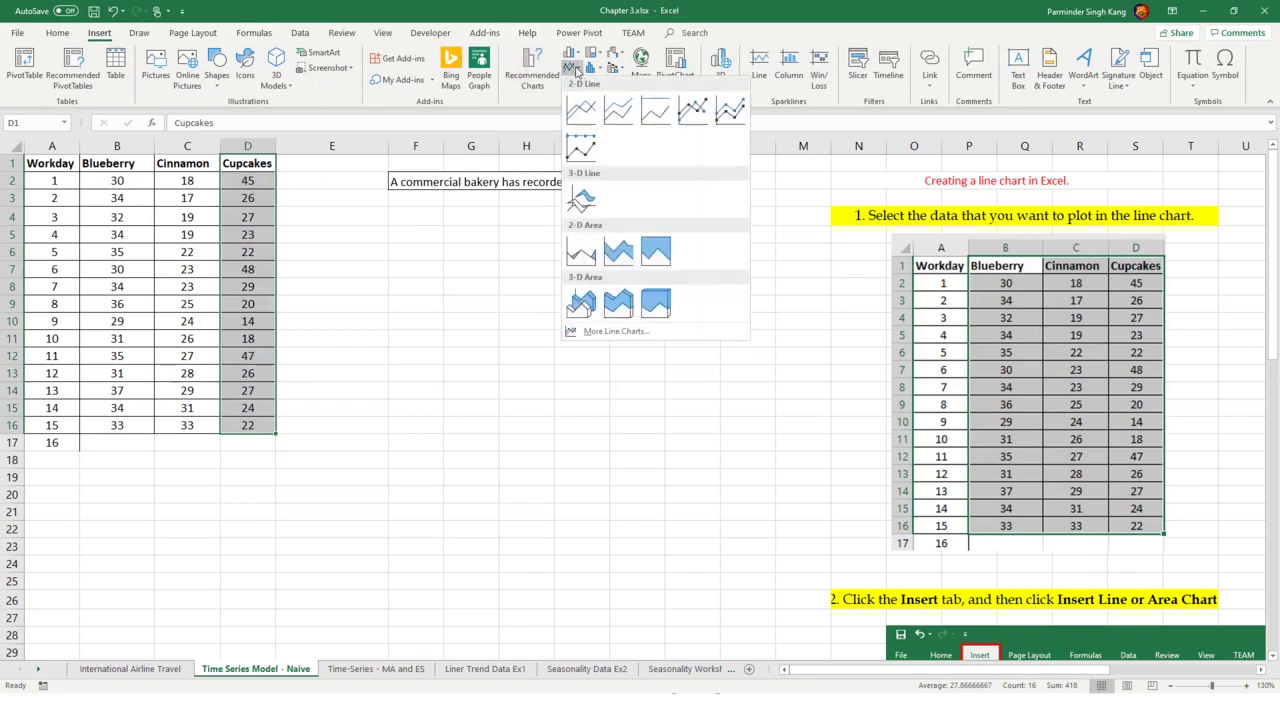
click(581, 110)
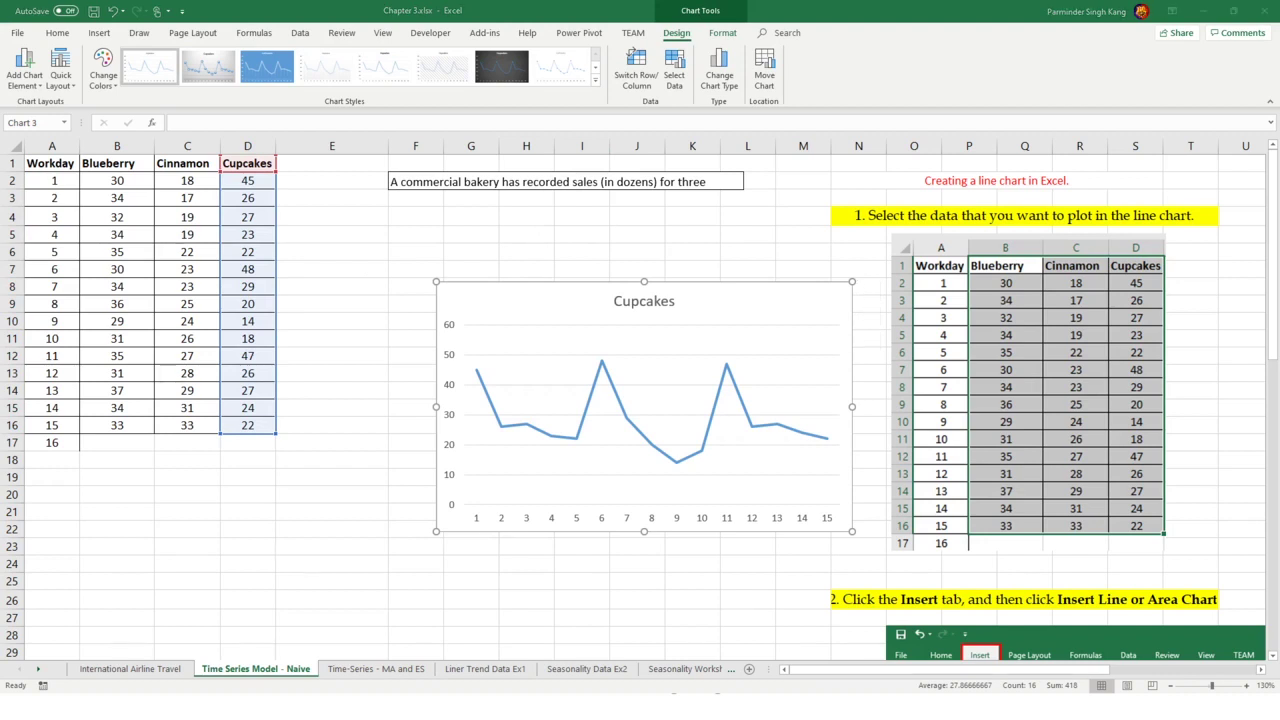
- Circle the Cupcakes chart peaks at days 1, 6 and 11 and mark the expected peak after day 15
mouse_move(490, 356)
mouse_down()
mouse_move(478, 376)
mouse_move(492, 372)
mouse_up()
drag(602, 352, 613, 360)
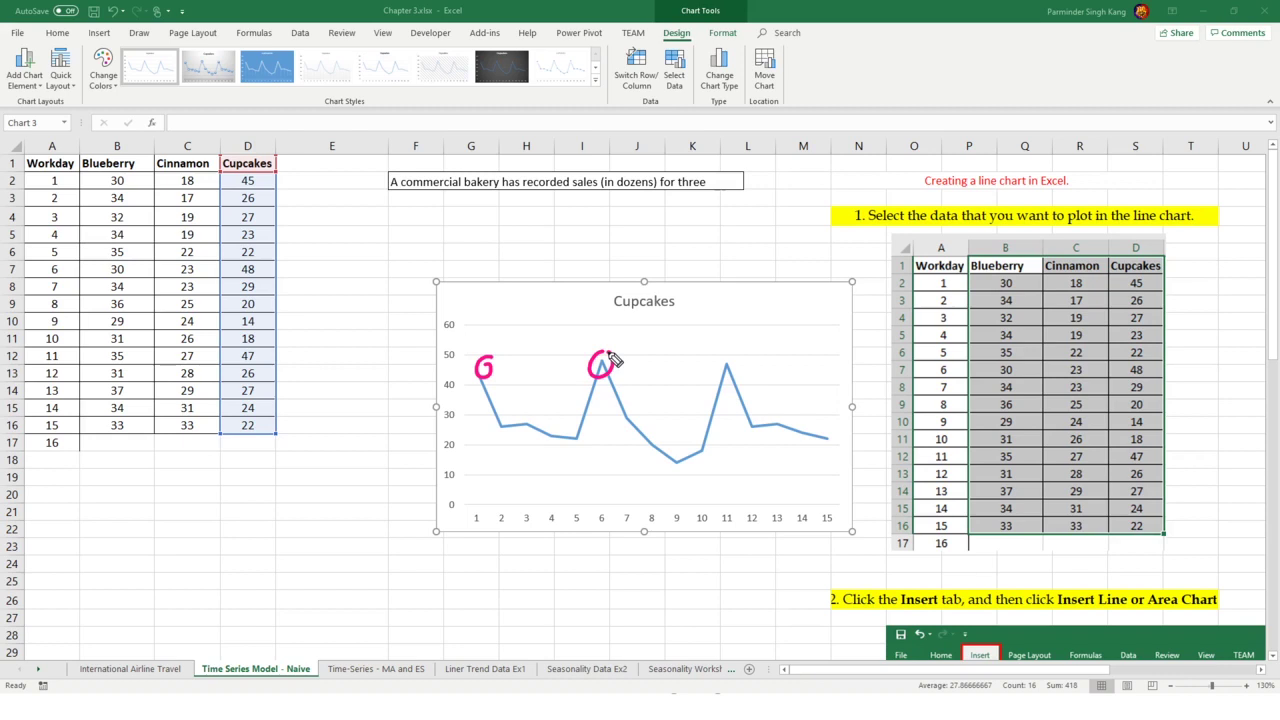
mouse_move(733, 352)
mouse_down()
mouse_move(736, 376)
mouse_move(737, 360)
mouse_up()
drag(849, 356, 832, 435)
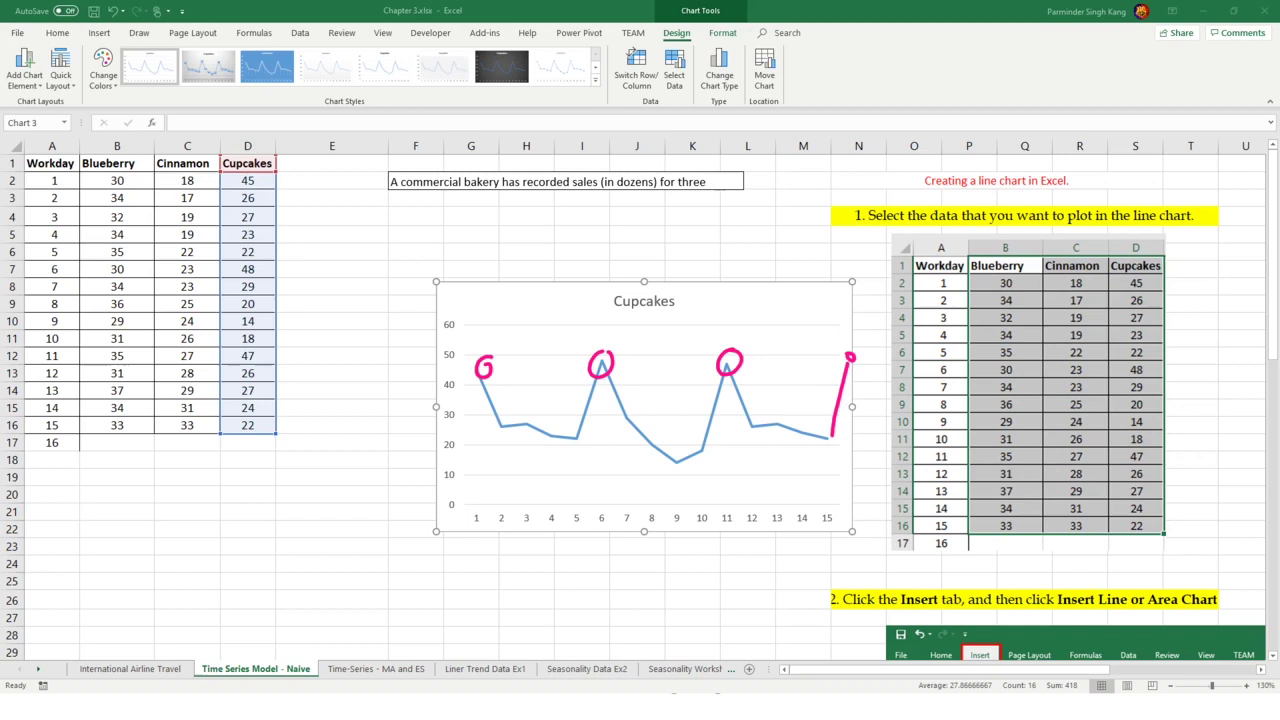
- Enter the header 'Forecast - Cupcakes' in E1
click(348, 164)
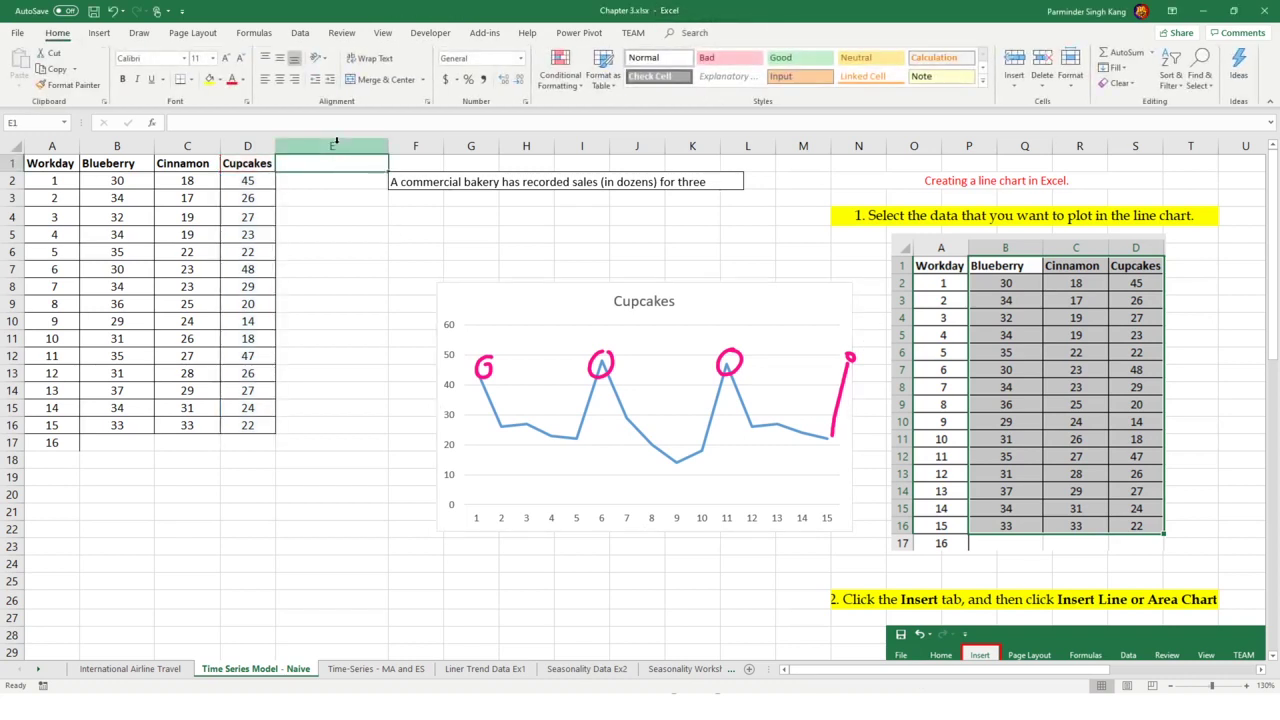
text(Forecast )
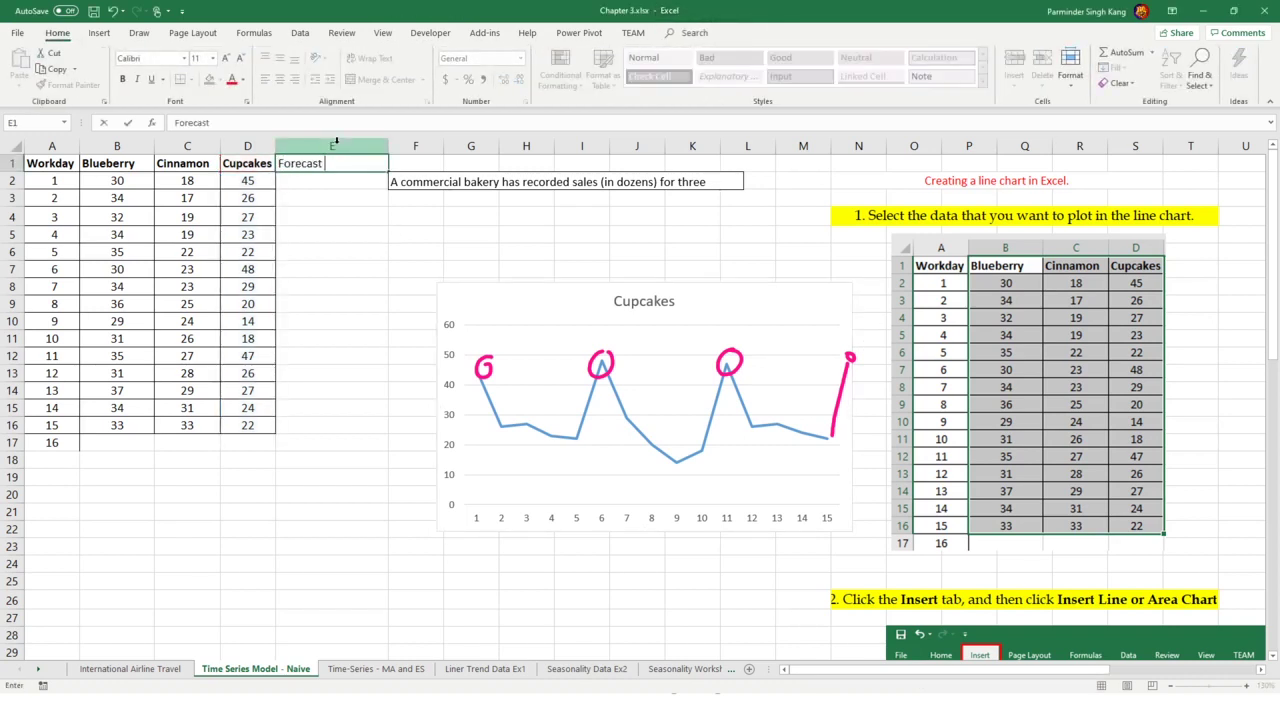
text(- Cupcakes)
key(Return)
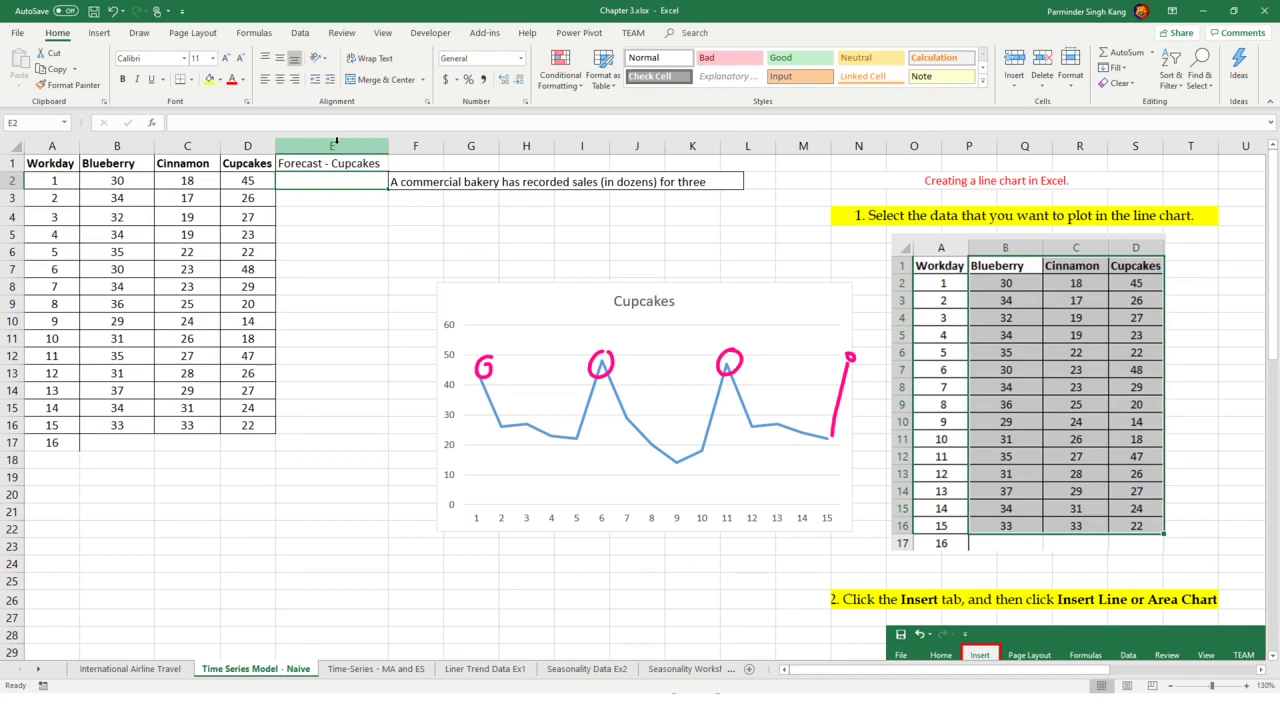
- Fill cells A2, A7, A12 and D2, D7, D12 (workdays 1, 6, 11) yellow
click(249, 181)
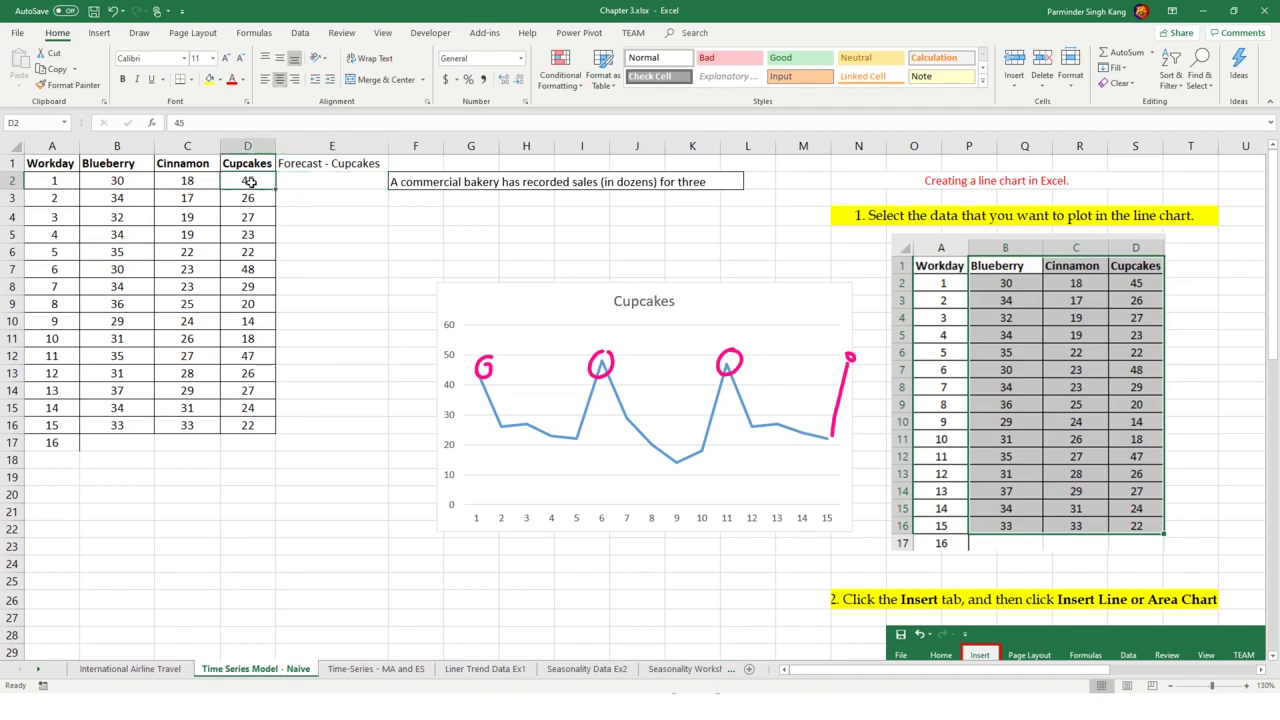
ctrl+click(55, 180)
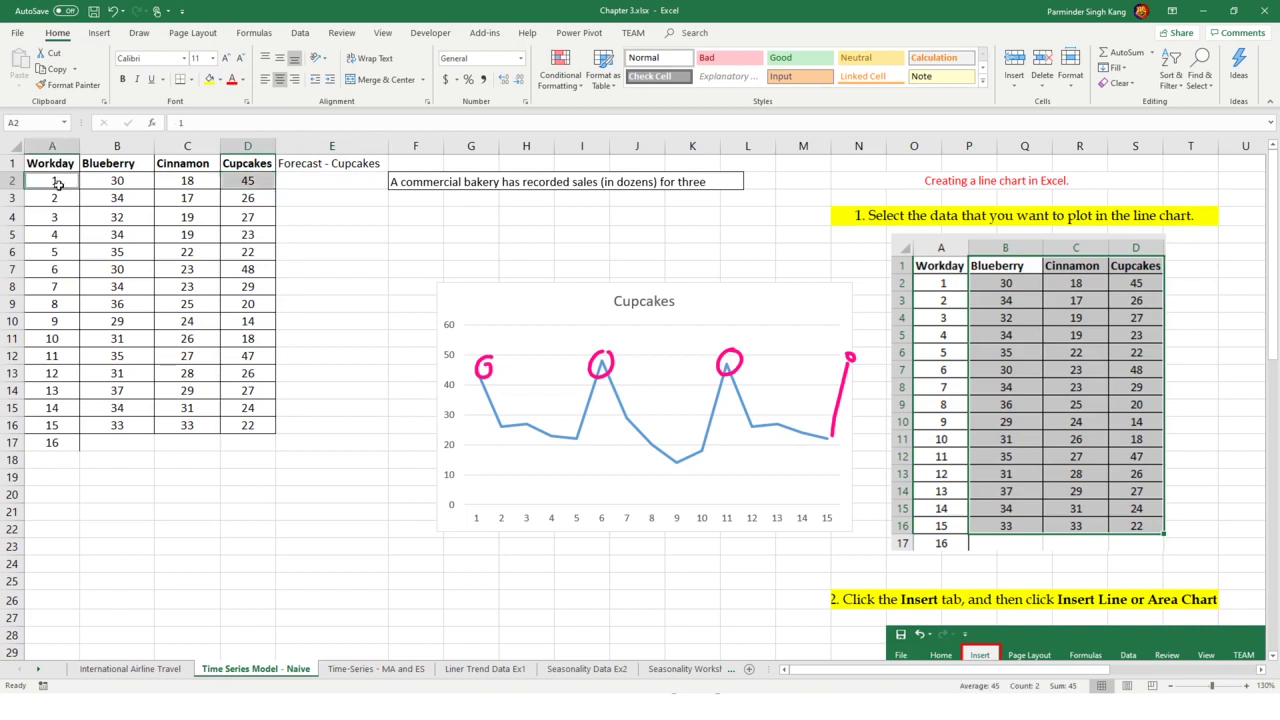
ctrl+click(247, 269)
ctrl+click(58, 271)
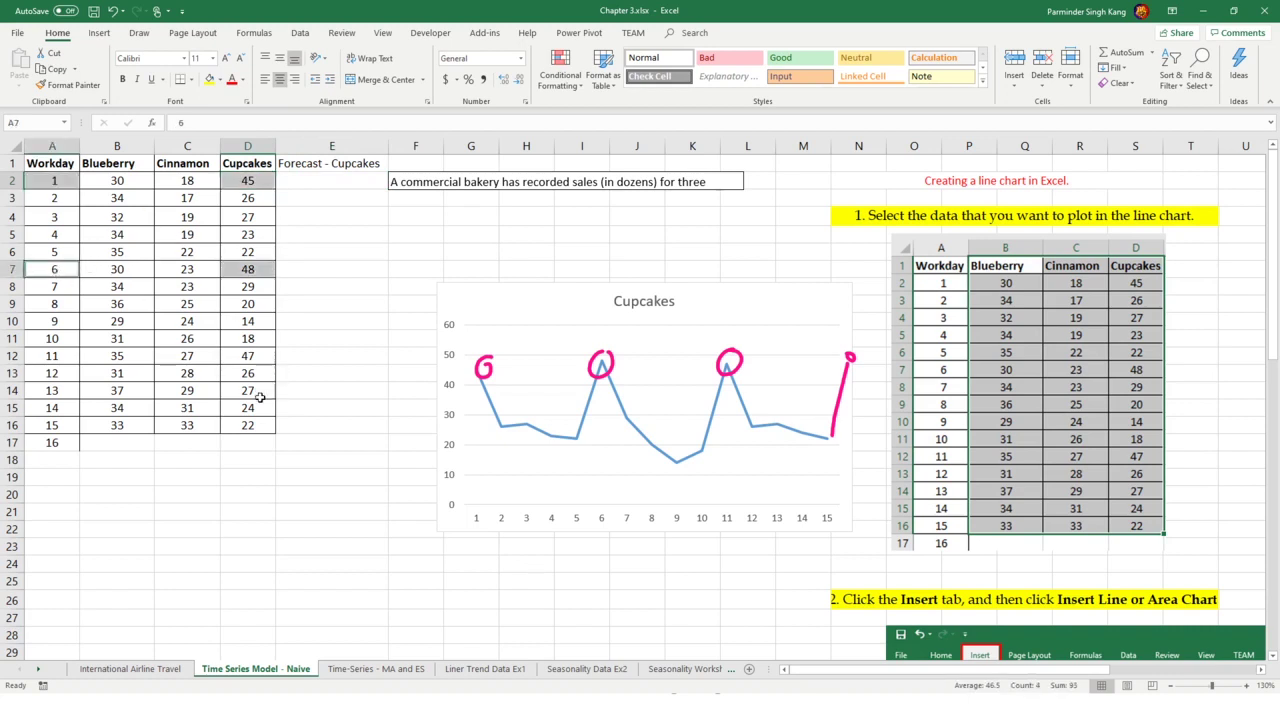
ctrl+click(252, 358)
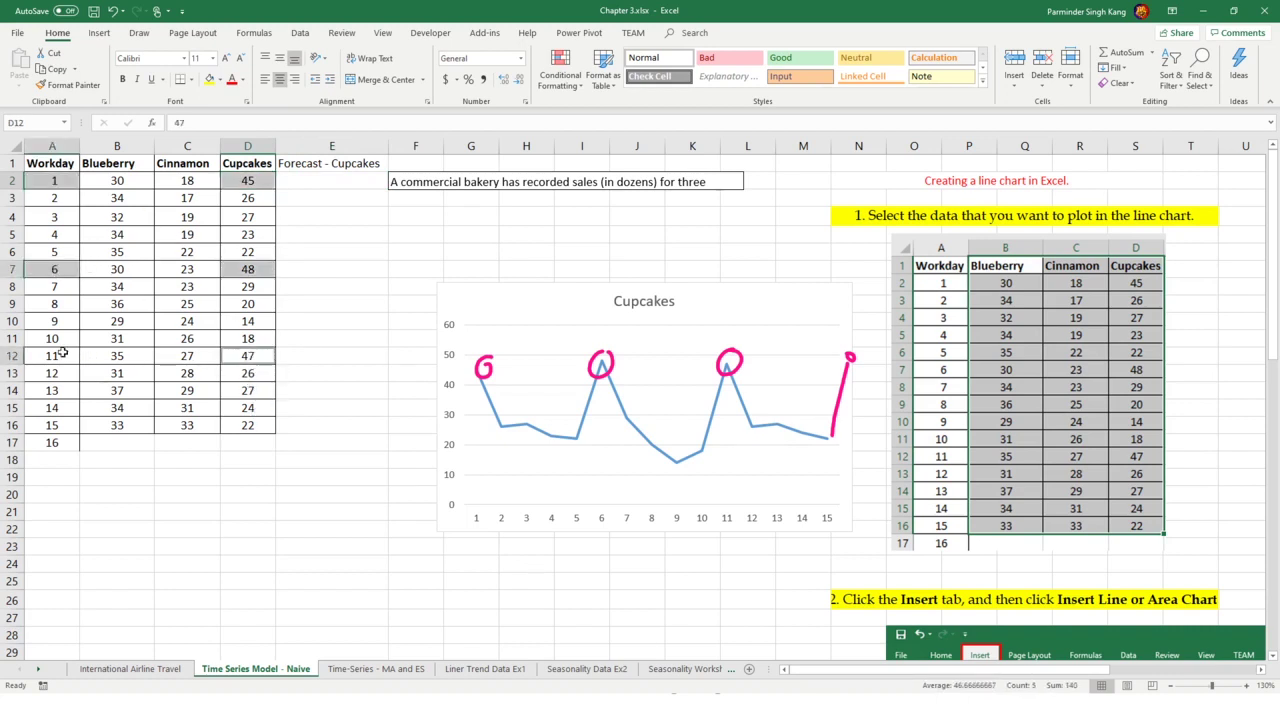
ctrl+click(58, 355)
click(211, 80)
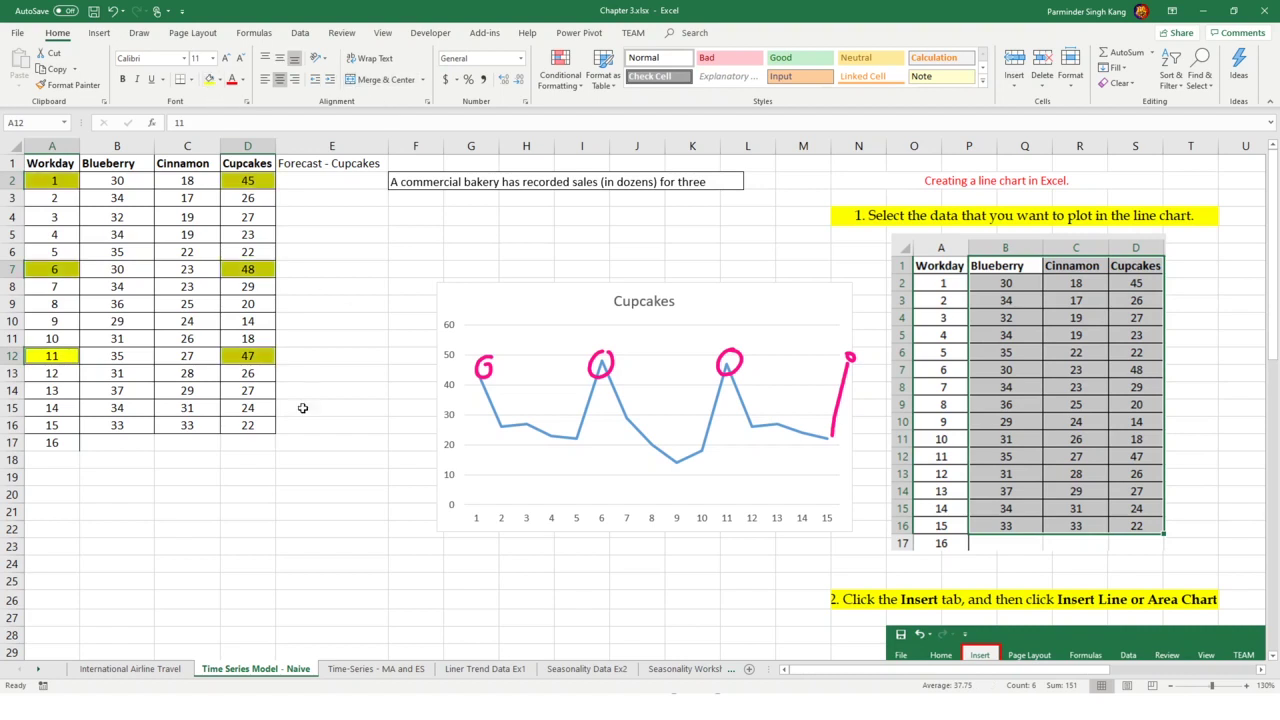
click(287, 448)
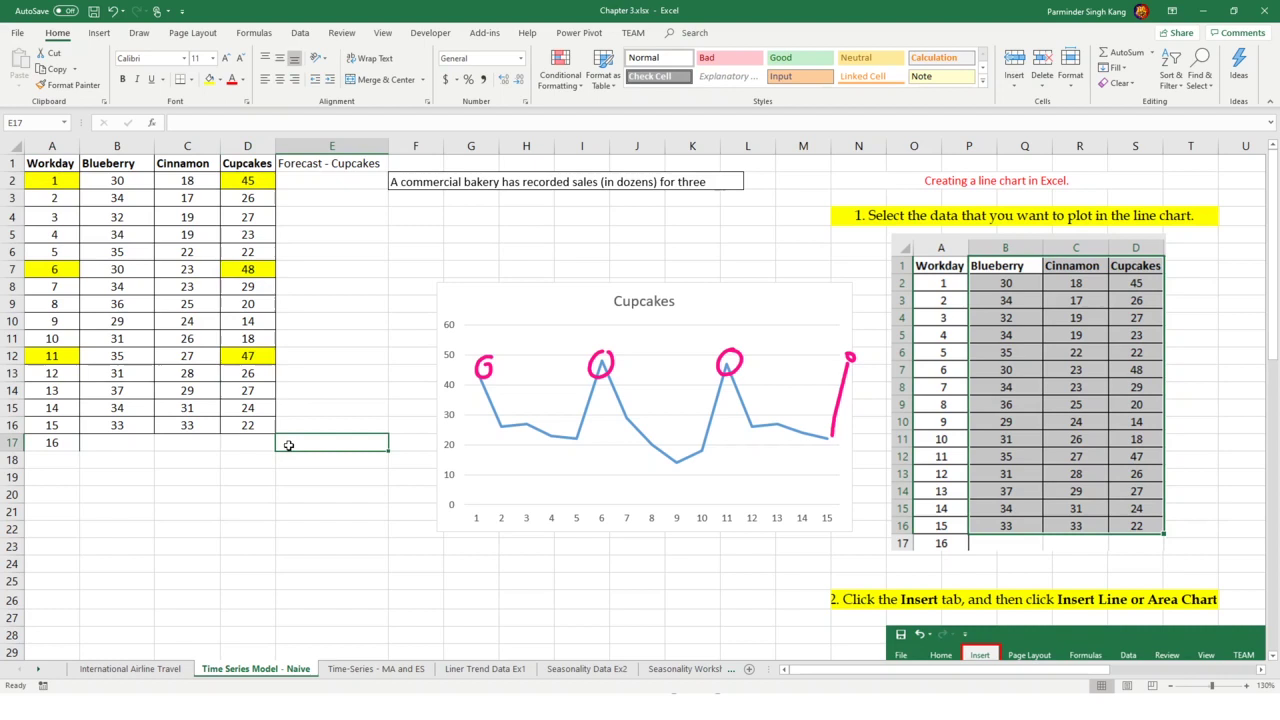
- Enter =D16 in E17 so the day 16 forecast shows 22
text(=)
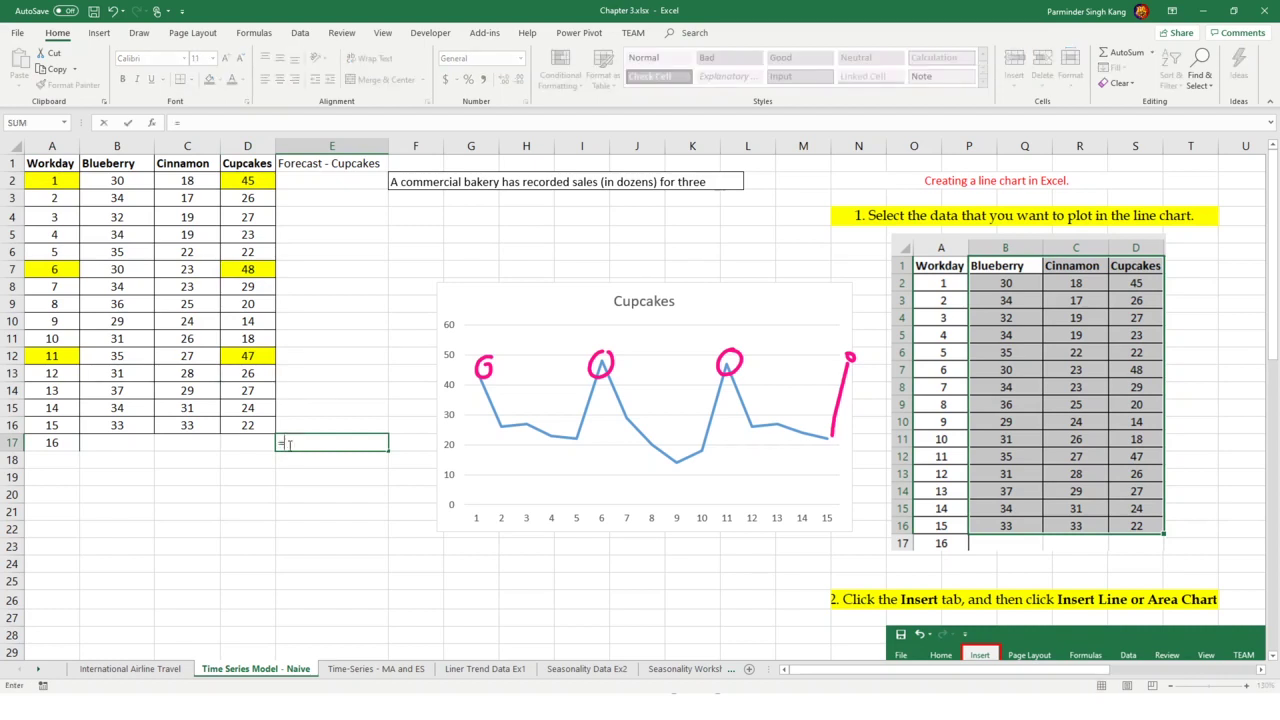
key(Up)
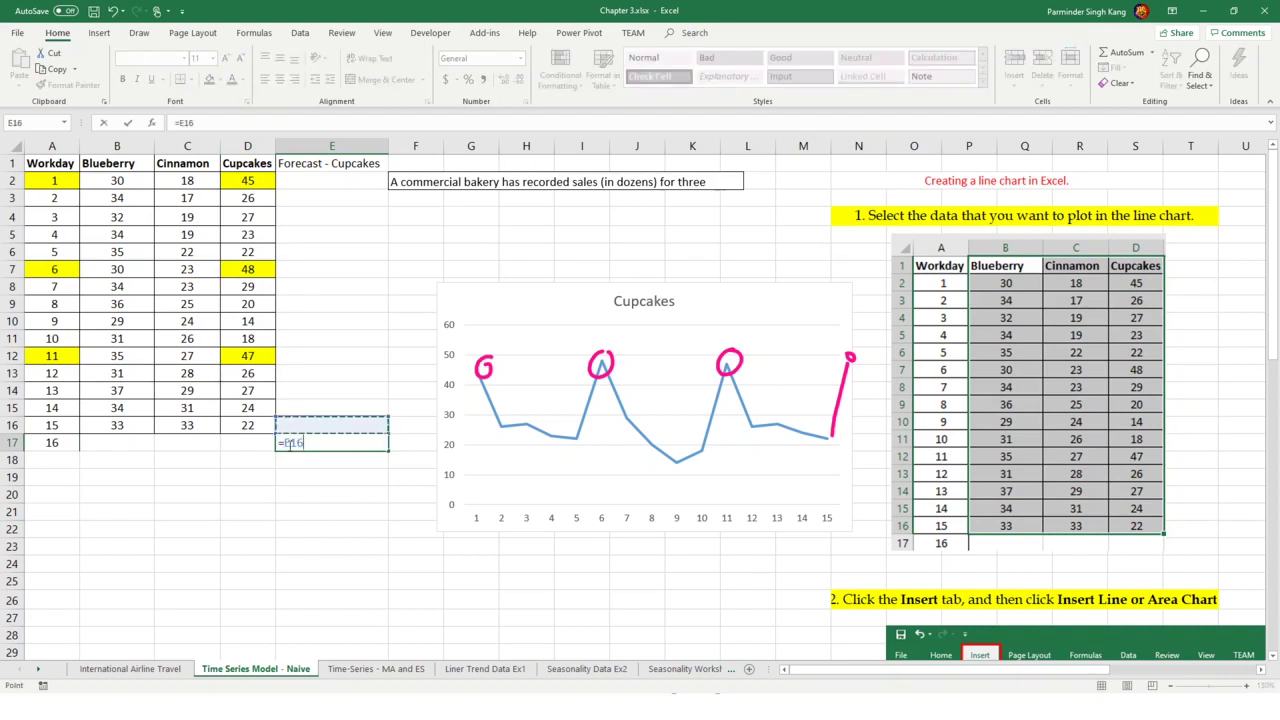
key(Return)
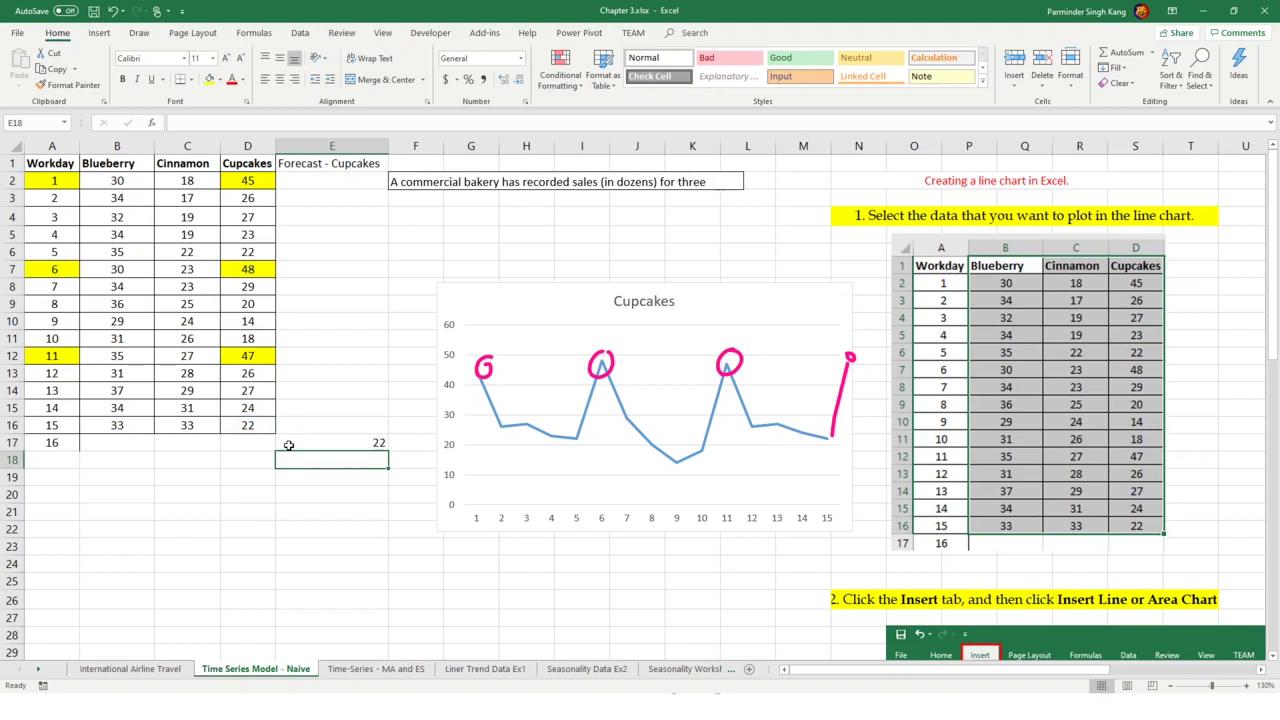
click(288, 445)
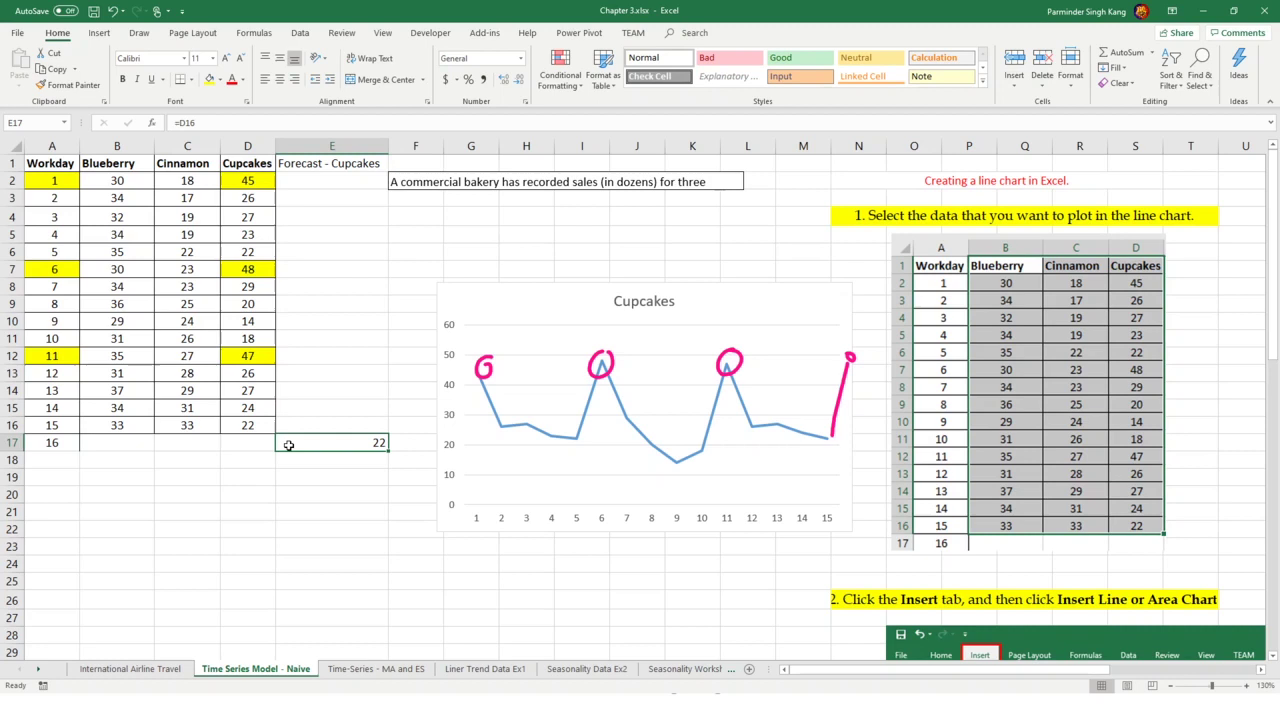
- Try entering 47 as day 16's Cupcakes value in D17, then undo it
key(Left)
text(47)
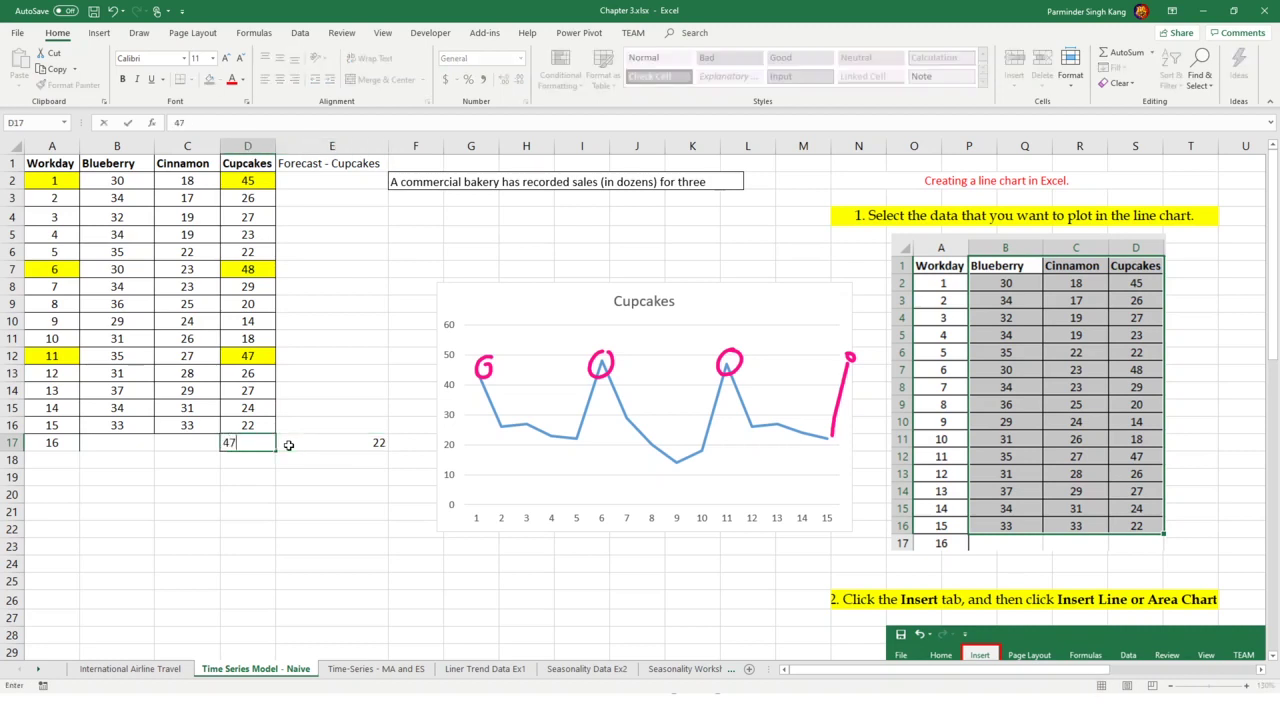
key(Return)
click(288, 445)
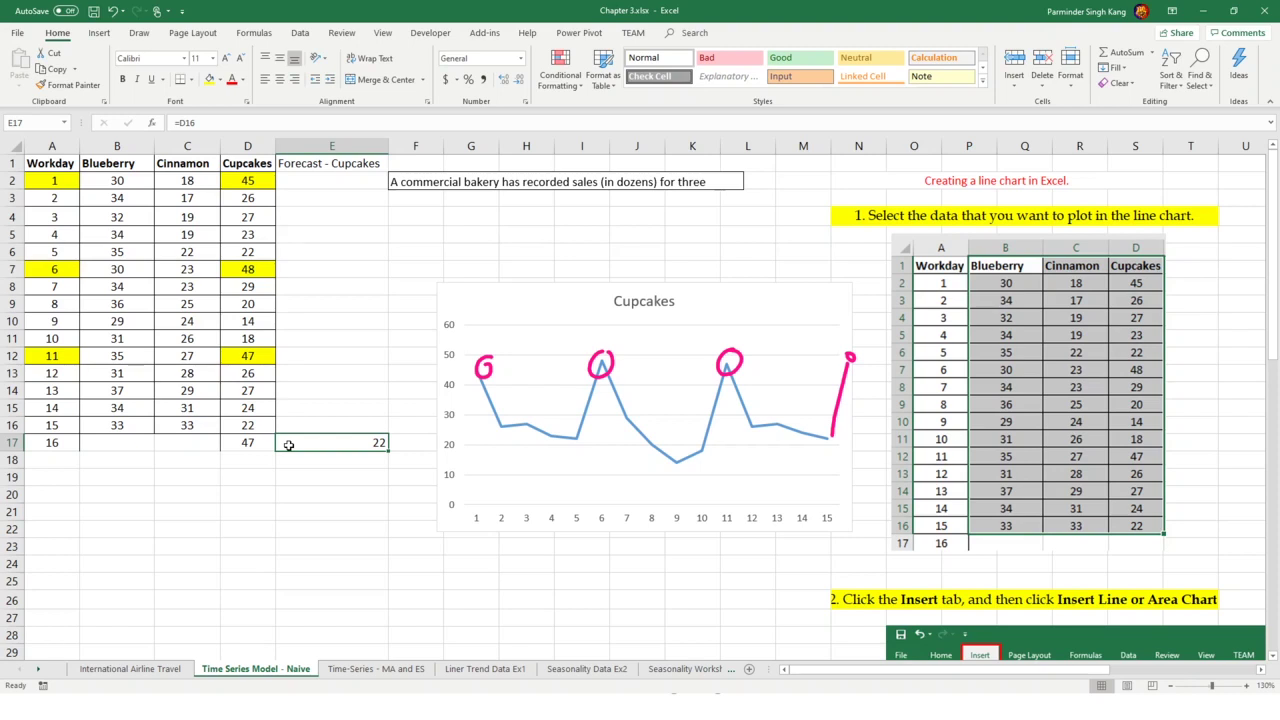
key(ctrl+z)
- Replace E17's forecast with =D12, giving 47, and check the formula
text(=)
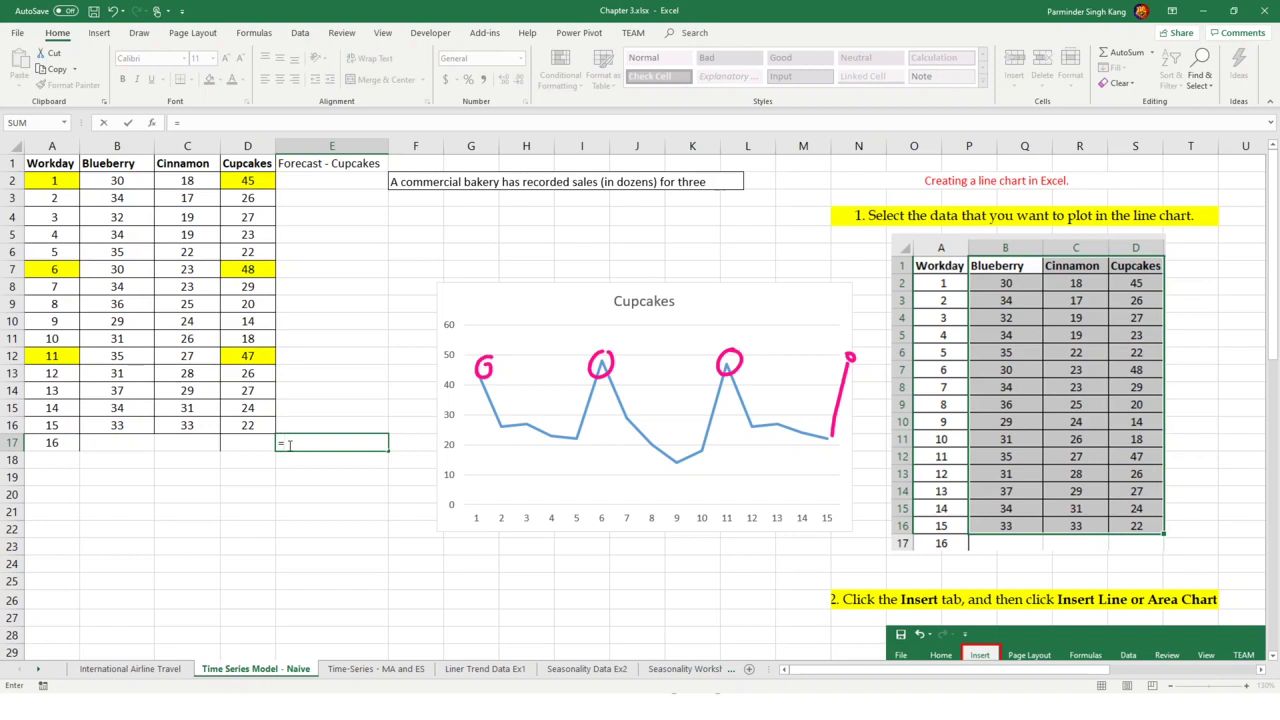
text(d12)
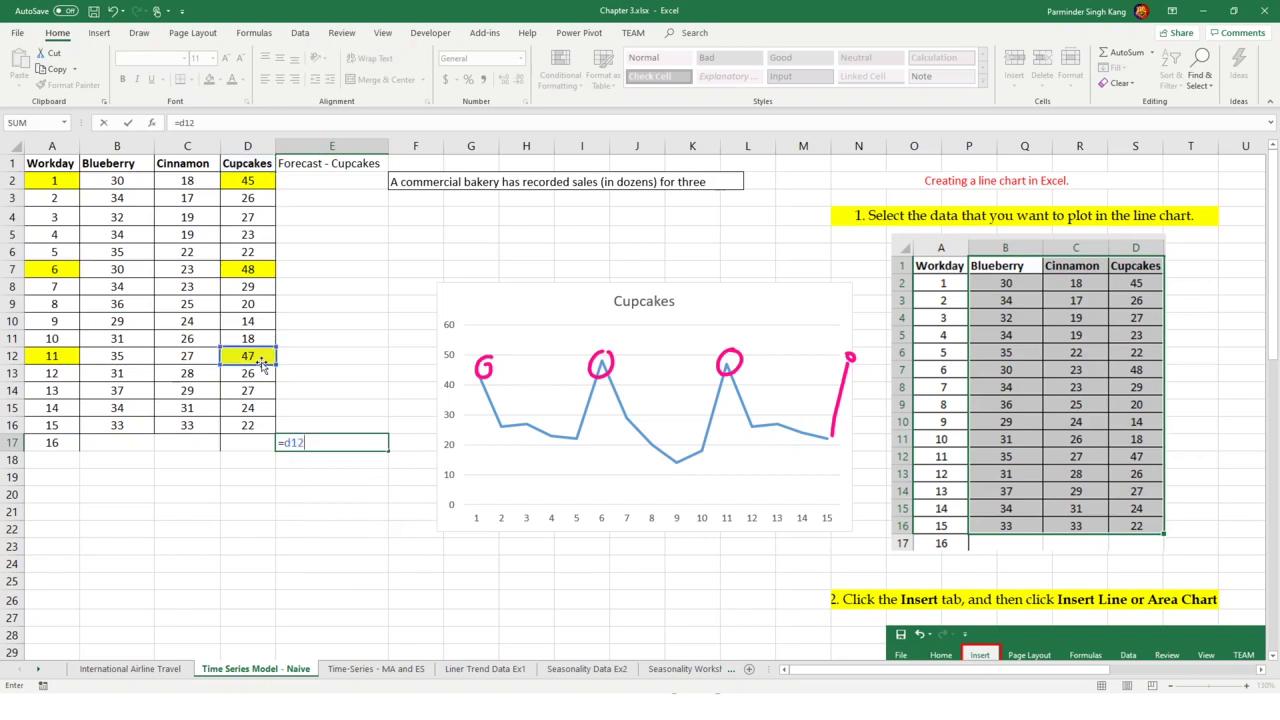
key(Return)
click(332, 440)
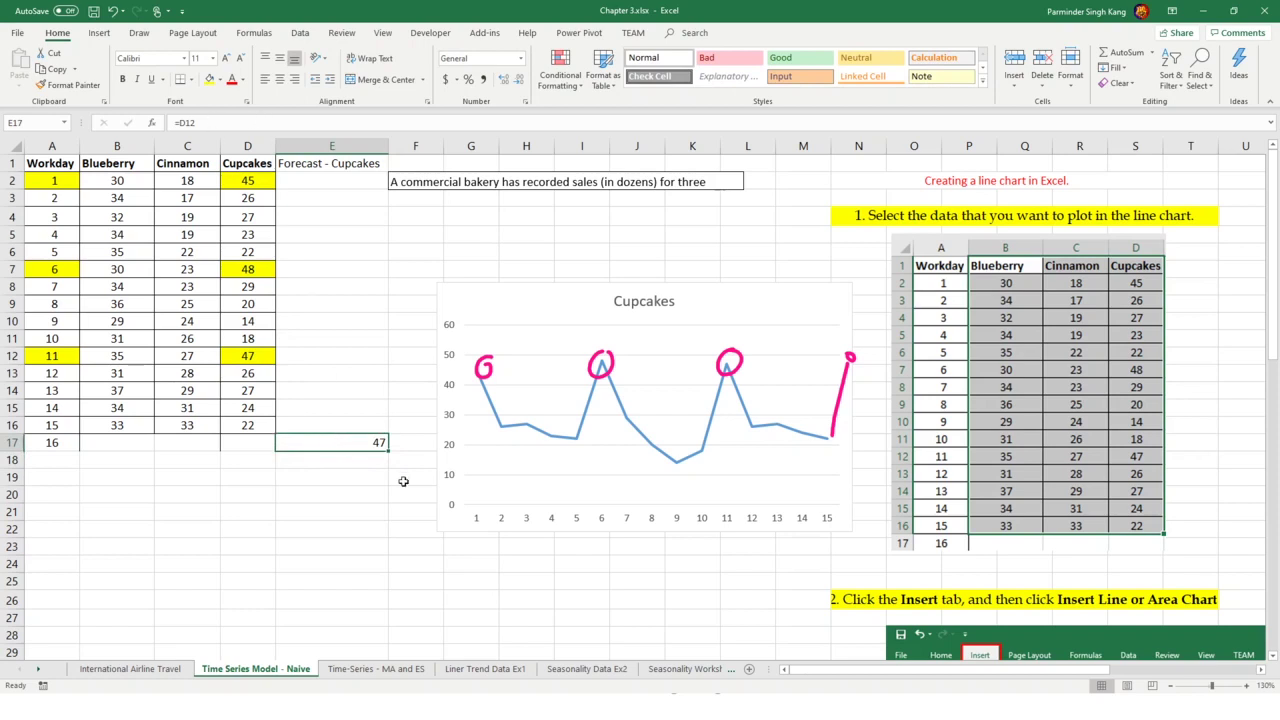
double_click(354, 442)
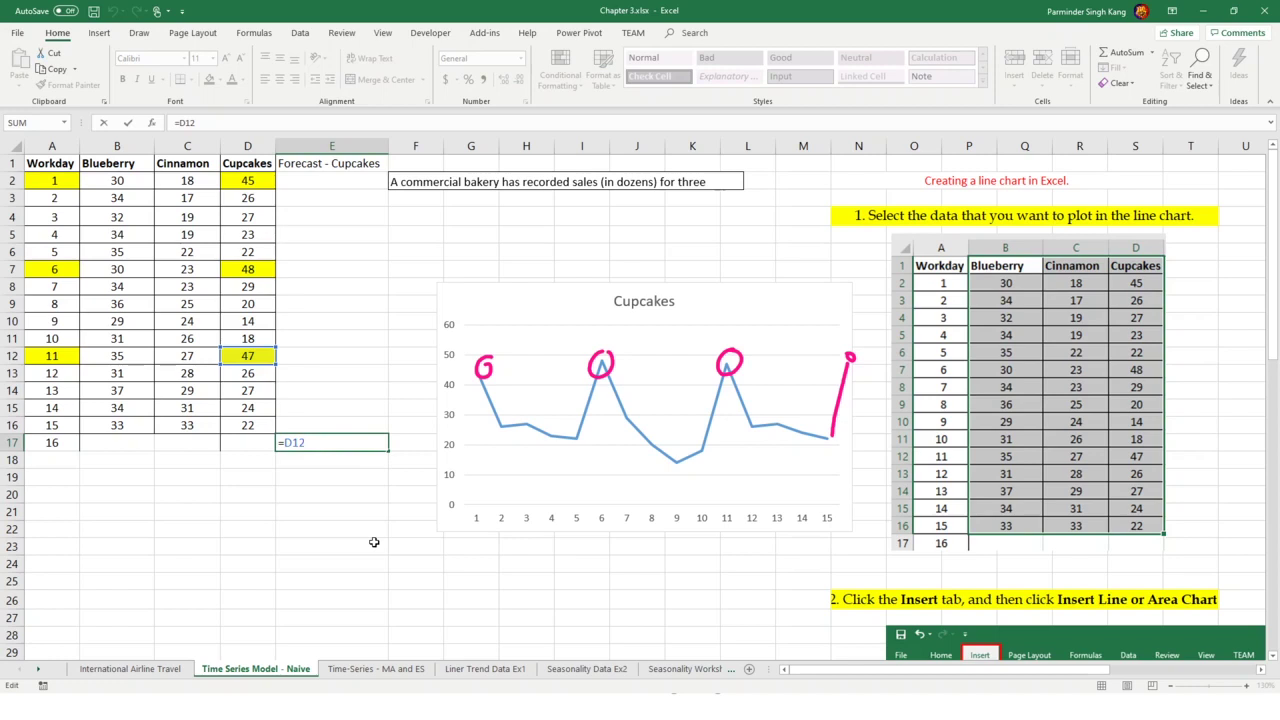
click(378, 543)
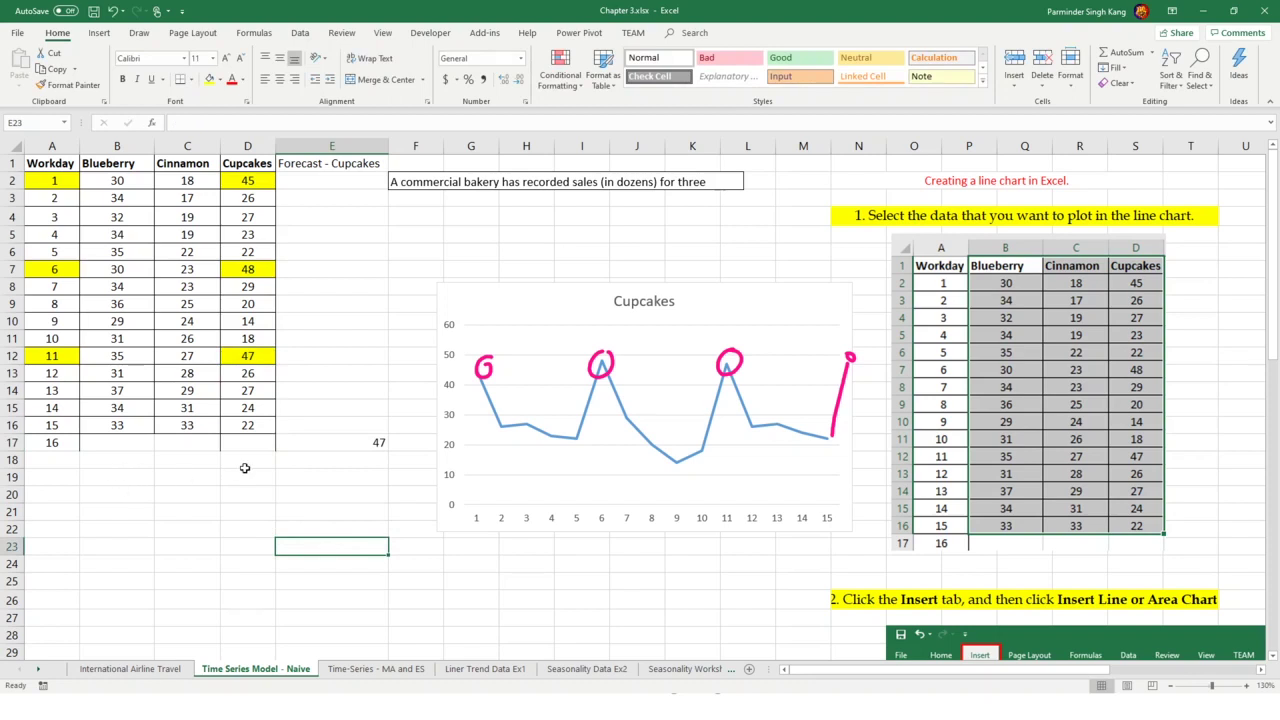
- Handwrite Ft = At-n with t = 16 and n = 5 beside the chart
drag(448, 203, 416, 242)
mouse_move(418, 223)
mouse_down()
mouse_move(438, 222)
mouse_move(443, 280)
mouse_move(442, 255)
mouse_move(491, 218)
mouse_move(500, 238)
mouse_up()
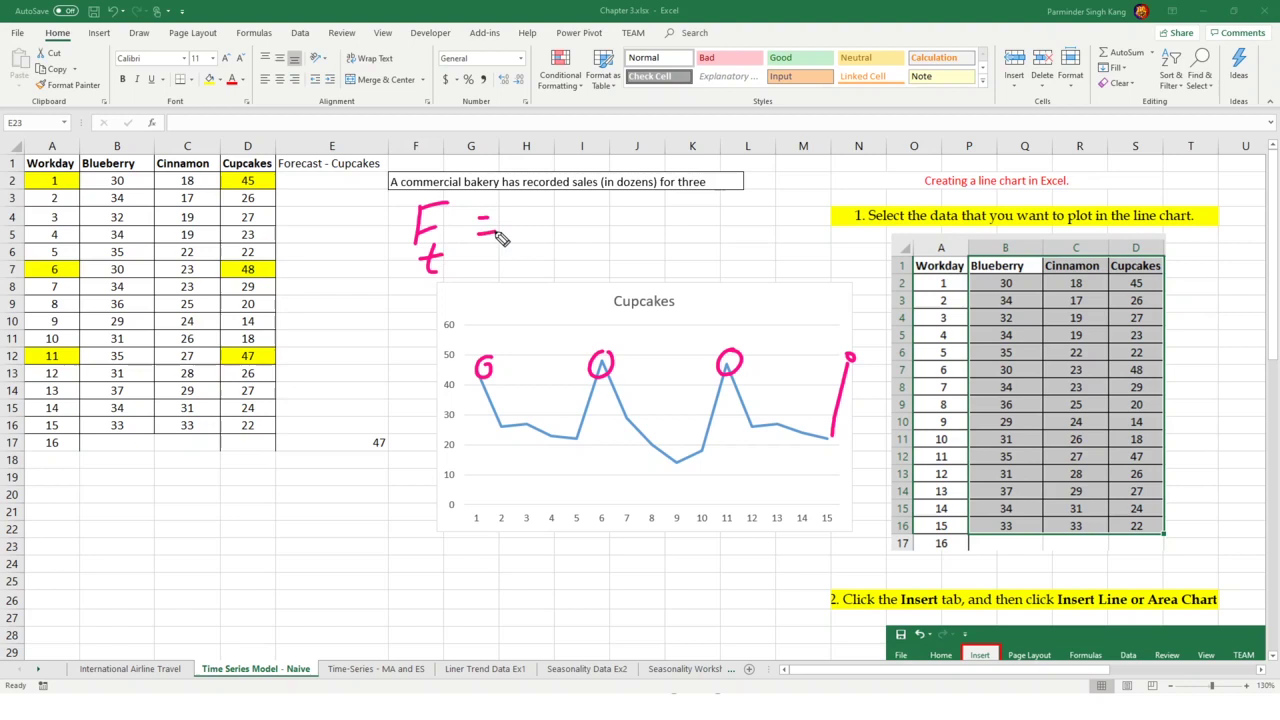
drag(566, 166, 531, 233)
mouse_move(568, 163)
mouse_down()
mouse_move(580, 241)
mouse_move(568, 218)
mouse_move(603, 270)
mouse_move(612, 254)
mouse_move(708, 248)
mouse_up()
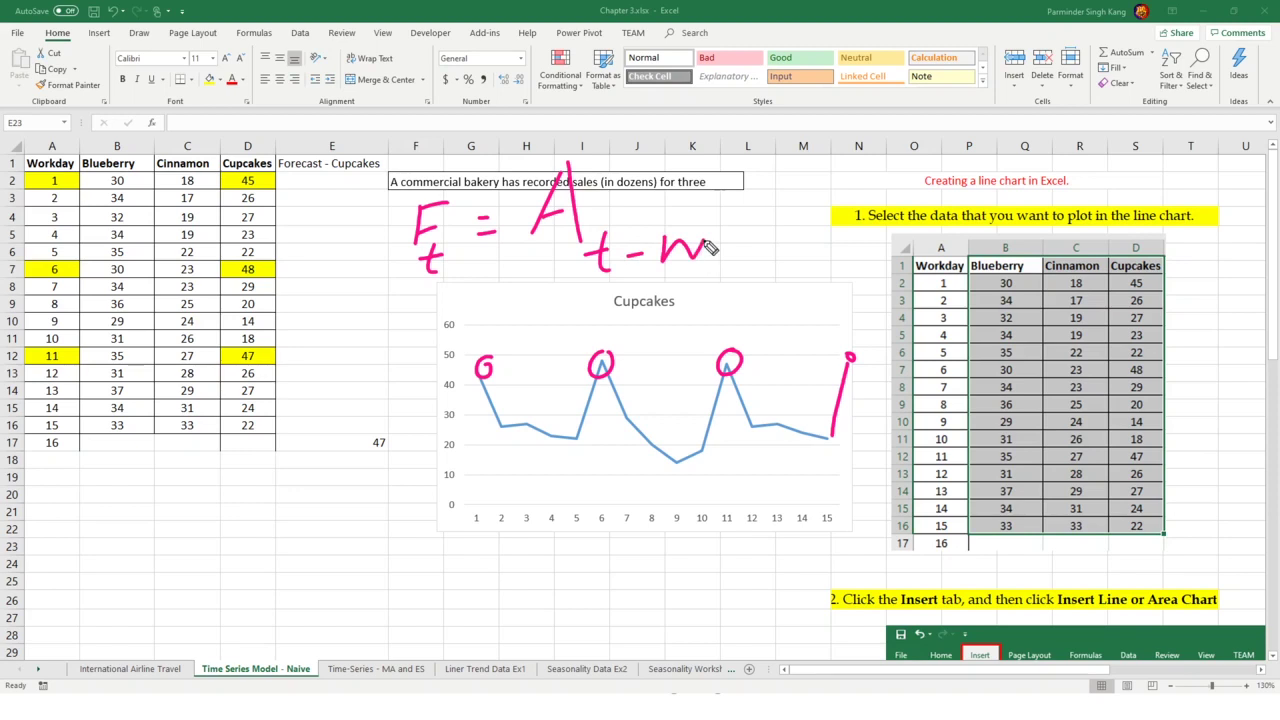
mouse_move(641, 128)
mouse_down()
mouse_move(645, 170)
mouse_move(657, 143)
mouse_move(685, 148)
mouse_up()
drag(665, 164, 741, 170)
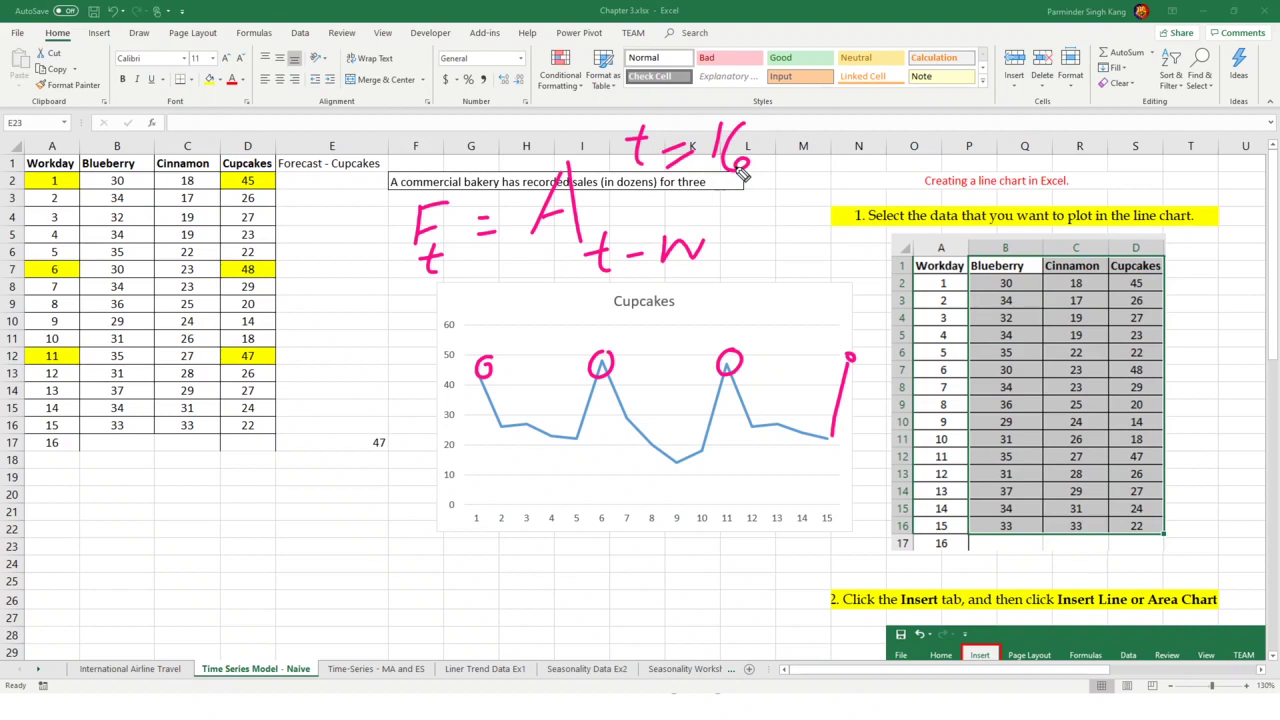
mouse_move(772, 158)
mouse_down()
mouse_move(764, 190)
mouse_move(846, 149)
mouse_up()
mouse_move(828, 161)
mouse_down()
mouse_move(856, 170)
mouse_move(895, 130)
mouse_up()
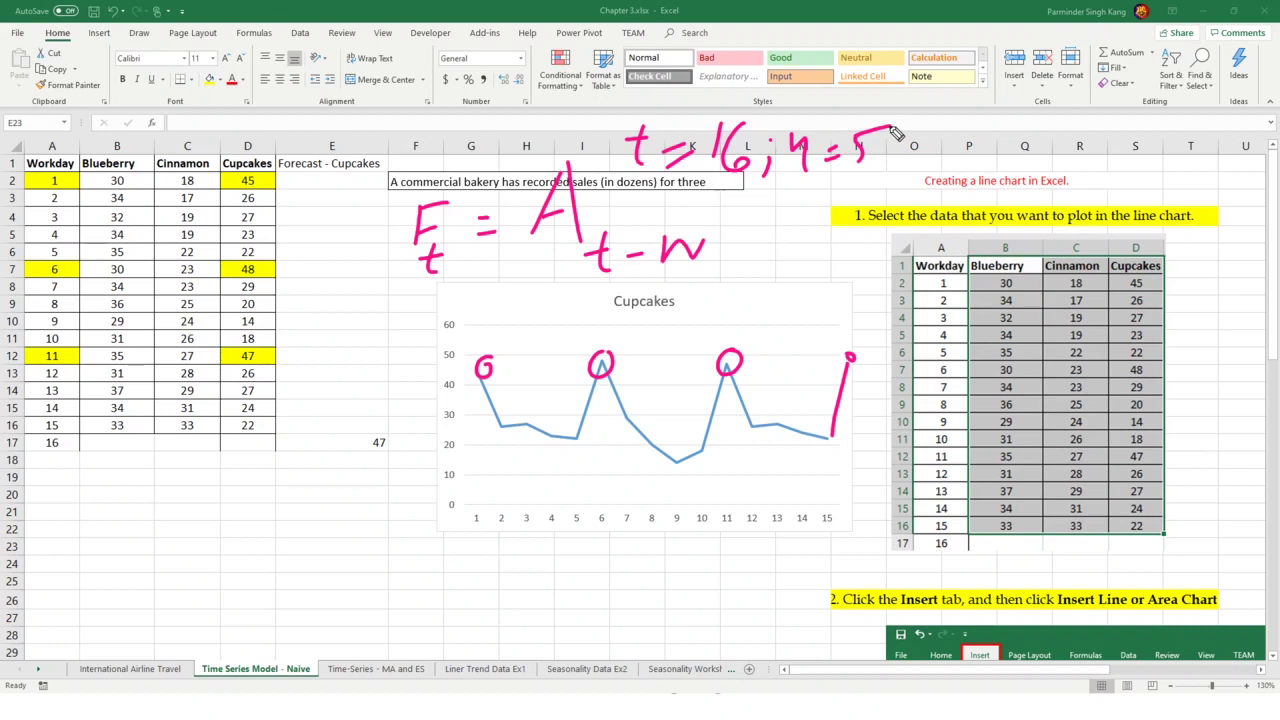
- Mark the five-day step back down the Cupcakes column to the value 48
click(289, 201)
click(290, 220)
click(292, 235)
click(293, 252)
mouse_move(308, 270)
mouse_down()
mouse_move(283, 270)
mouse_move(296, 279)
mouse_up()
- Write F16 = A16-5 = A11 below the data
mouse_move(133, 489)
mouse_down()
mouse_move(128, 545)
mouse_move(162, 486)
mouse_up()
drag(128, 527, 152, 518)
mouse_move(147, 547)
mouse_down()
mouse_move(146, 565)
mouse_move(196, 572)
mouse_move(172, 562)
mouse_up()
mouse_move(203, 512)
mouse_down()
mouse_move(219, 508)
mouse_move(226, 524)
mouse_up()
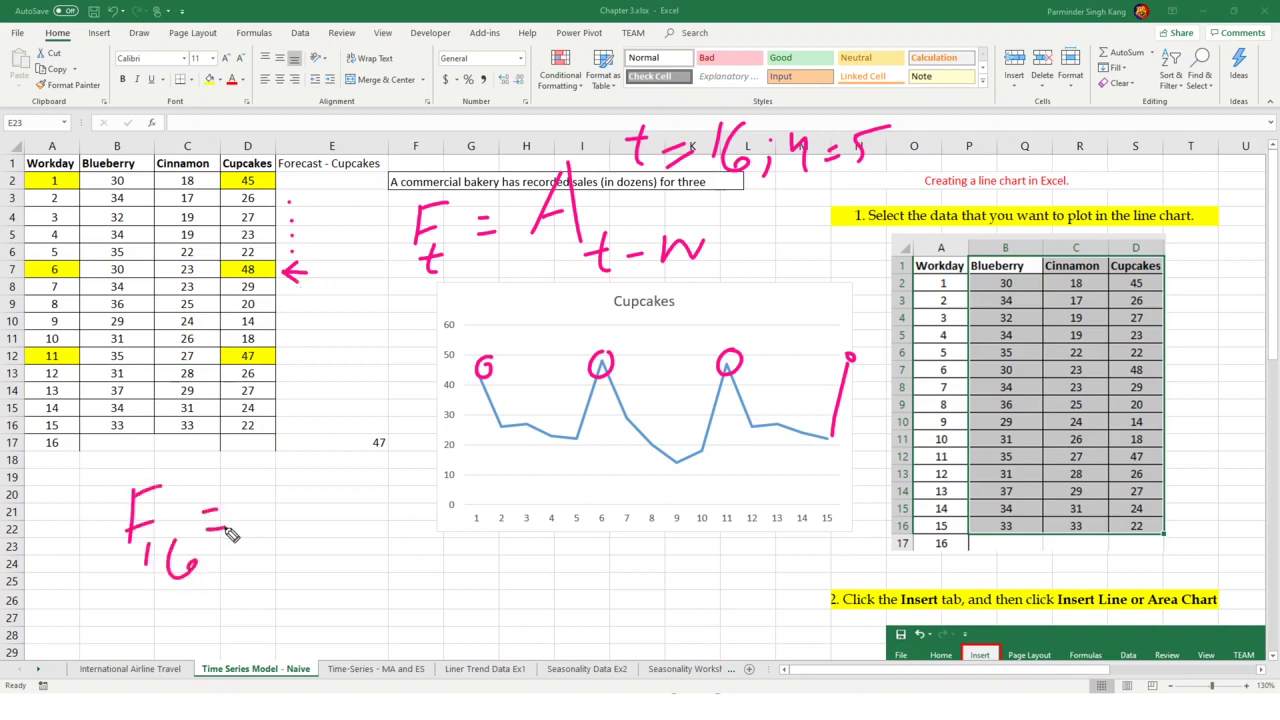
mouse_move(283, 450)
mouse_down()
mouse_move(263, 523)
mouse_move(300, 520)
mouse_move(302, 499)
mouse_move(315, 557)
mouse_move(345, 557)
mouse_move(334, 553)
mouse_up()
drag(357, 552, 394, 563)
drag(395, 514, 445, 503)
mouse_move(482, 462)
mouse_down()
mouse_move(464, 522)
mouse_move(497, 512)
mouse_move(496, 494)
mouse_up()
mouse_move(521, 524)
mouse_down()
mouse_move(524, 546)
mouse_move(542, 553)
mouse_up()
- Draw an arrow to the result 47 and mark workday 11's row
drag(576, 494, 610, 492)
mouse_move(578, 512)
mouse_down()
mouse_move(624, 506)
mouse_move(600, 532)
mouse_up()
drag(650, 480, 668, 542)
drag(690, 490, 694, 548)
drag(704, 512, 727, 513)
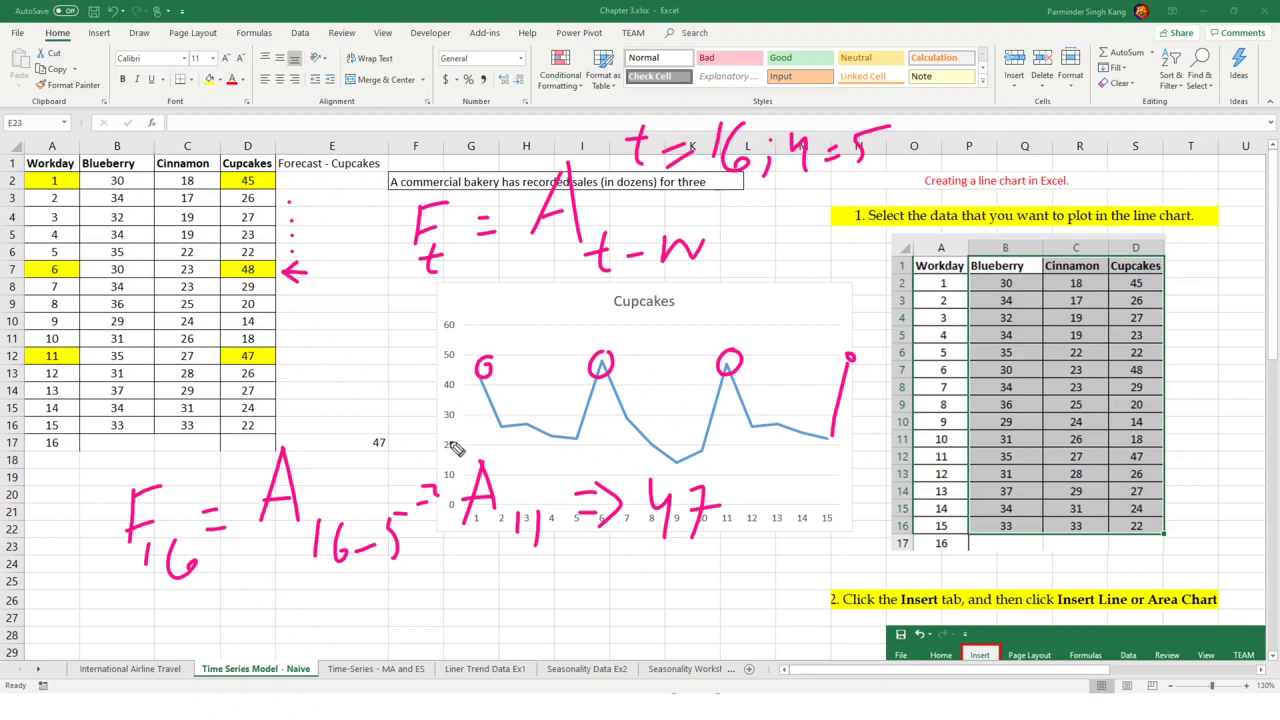
drag(104, 345, 144, 341)
- Enter workday 17 in A18 and its forecast =D13, showing 26, in E18
click(63, 468)
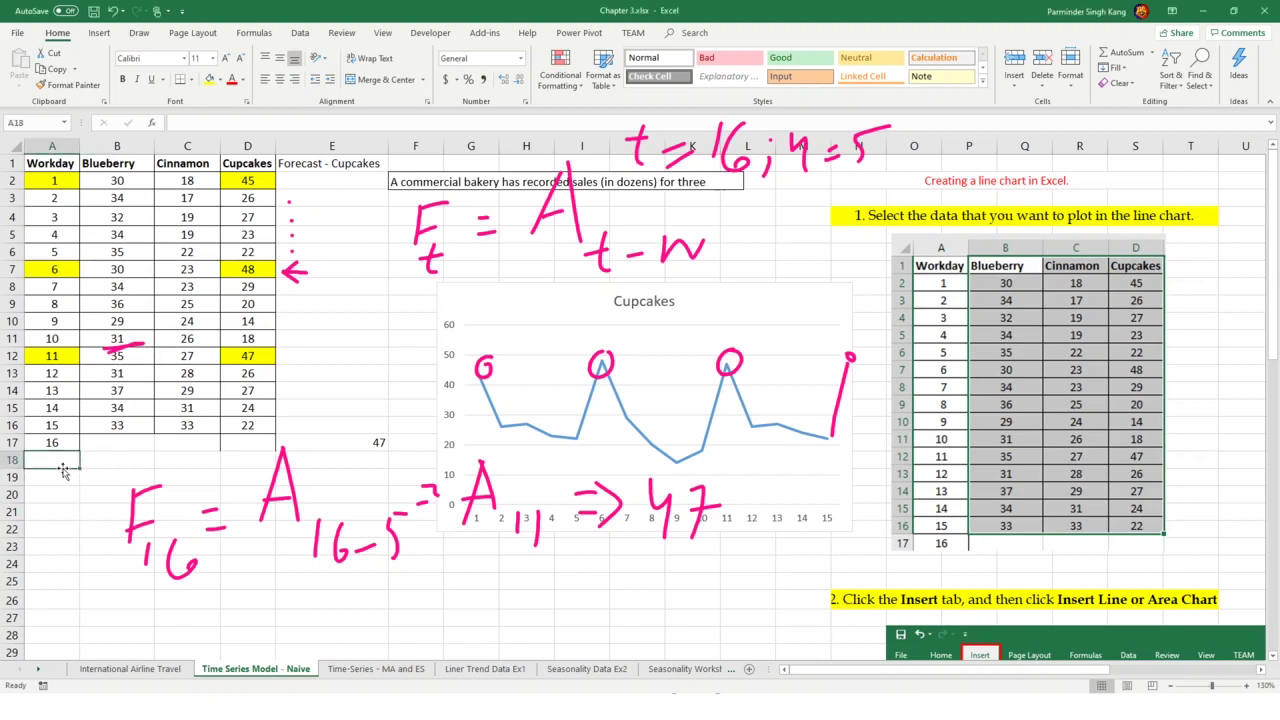
text(17)
key(Tab)
key(Tab)
key(Tab)
key(Tab)
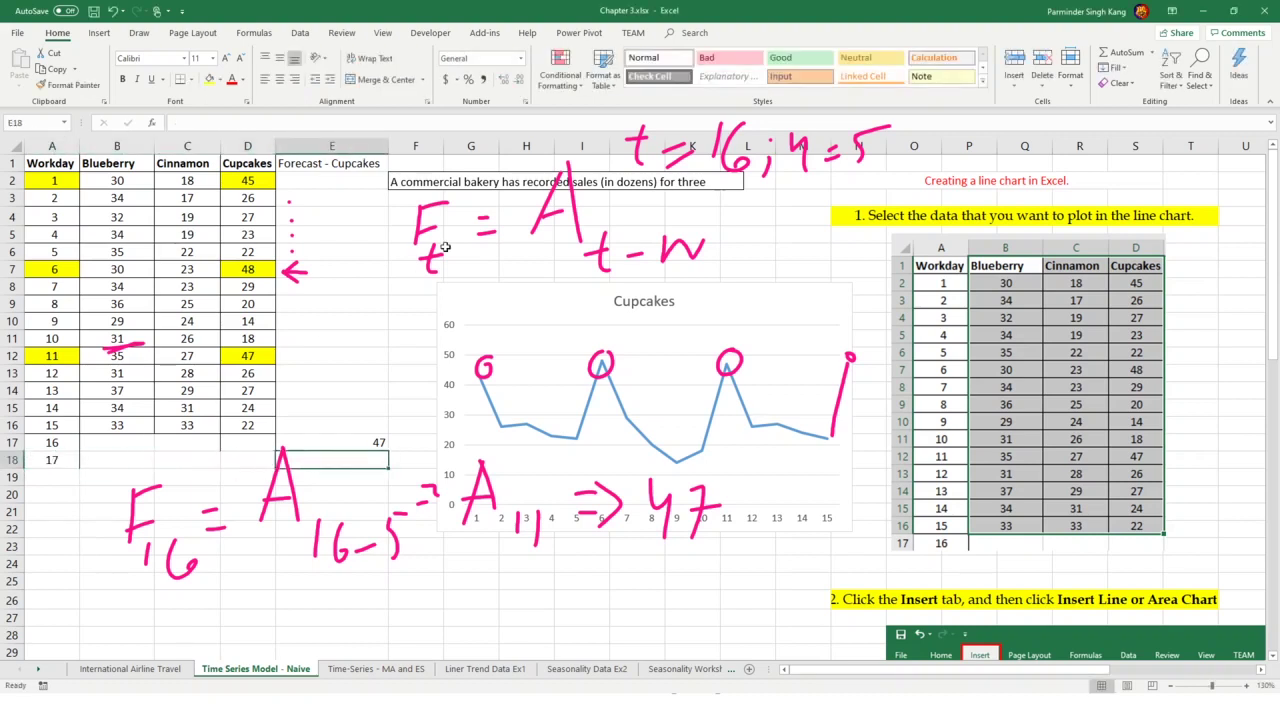
text(=)
click(255, 374)
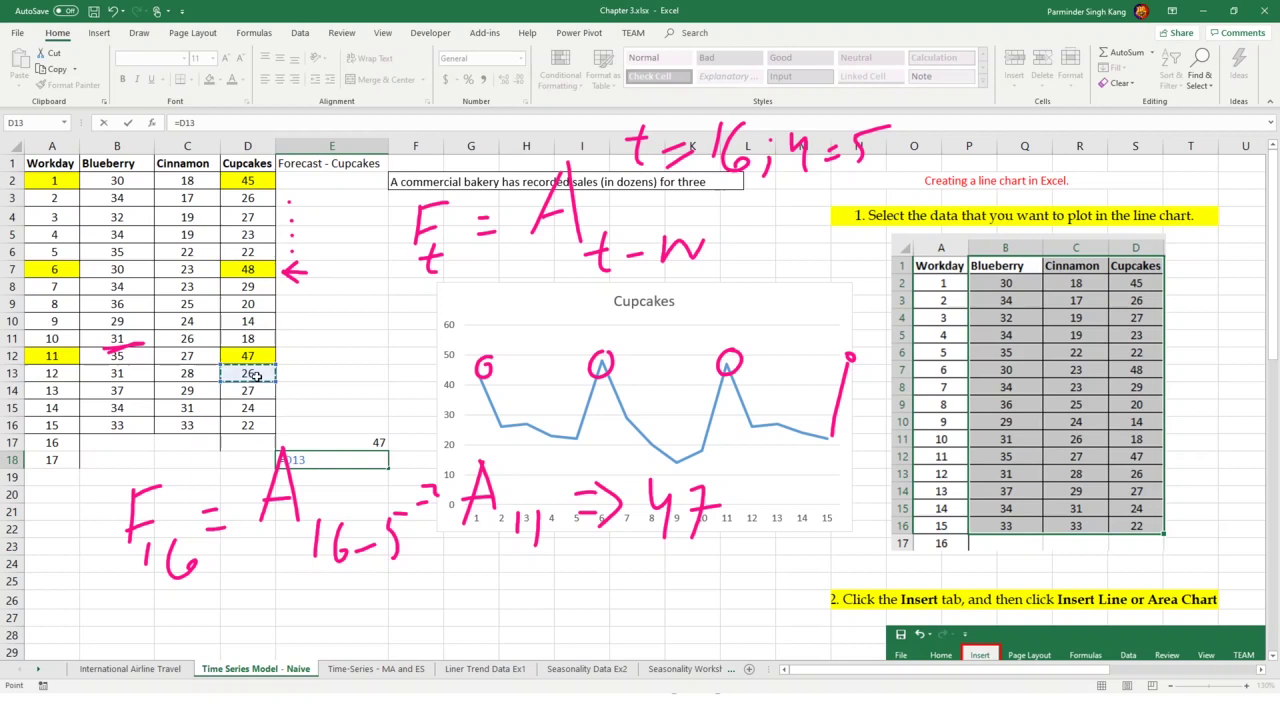
key(Return)
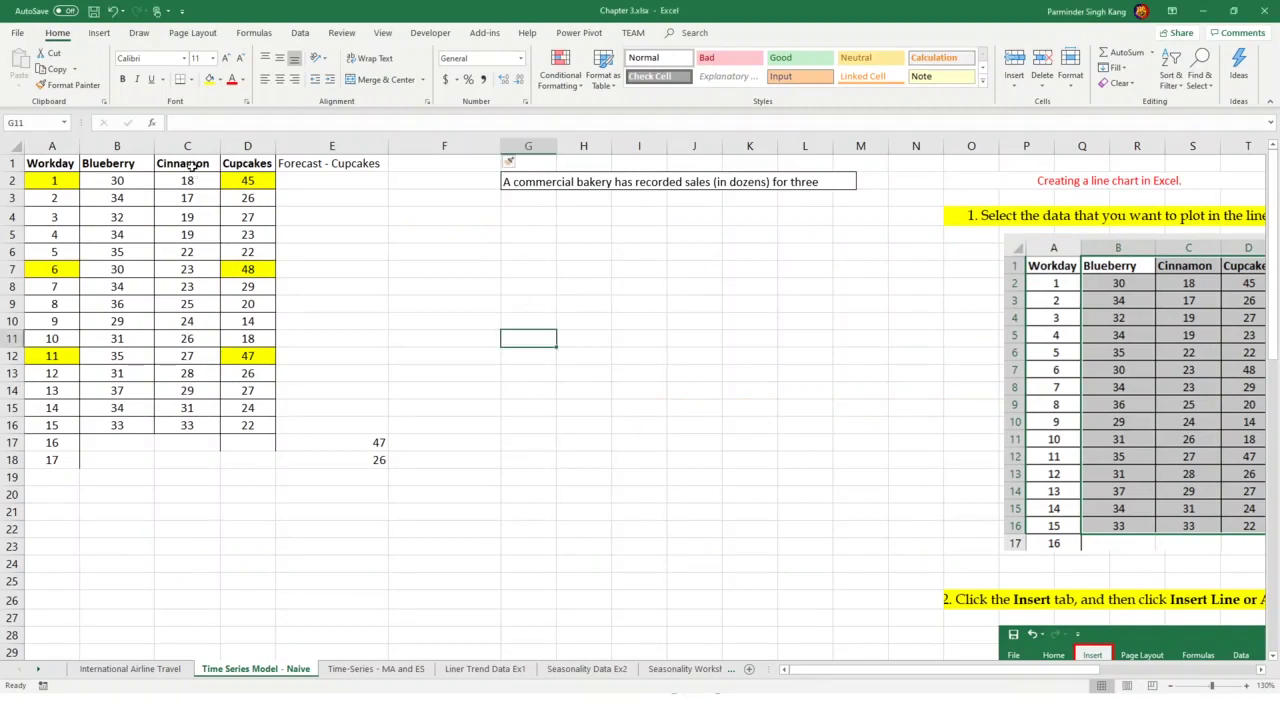
- Insert a 2-D line chart of the Cinnamon Buns sales C1:C16 and move it below the data
click(193, 181)
drag(193, 181, 186, 425)
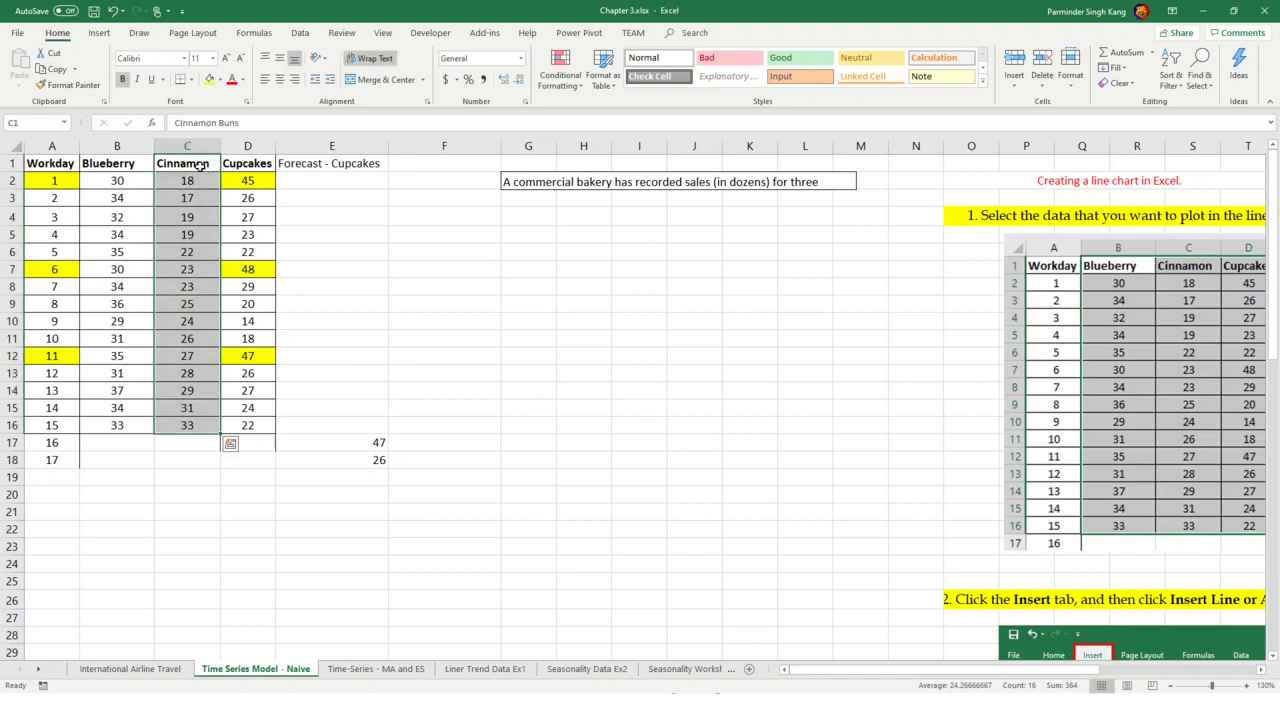
click(99, 32)
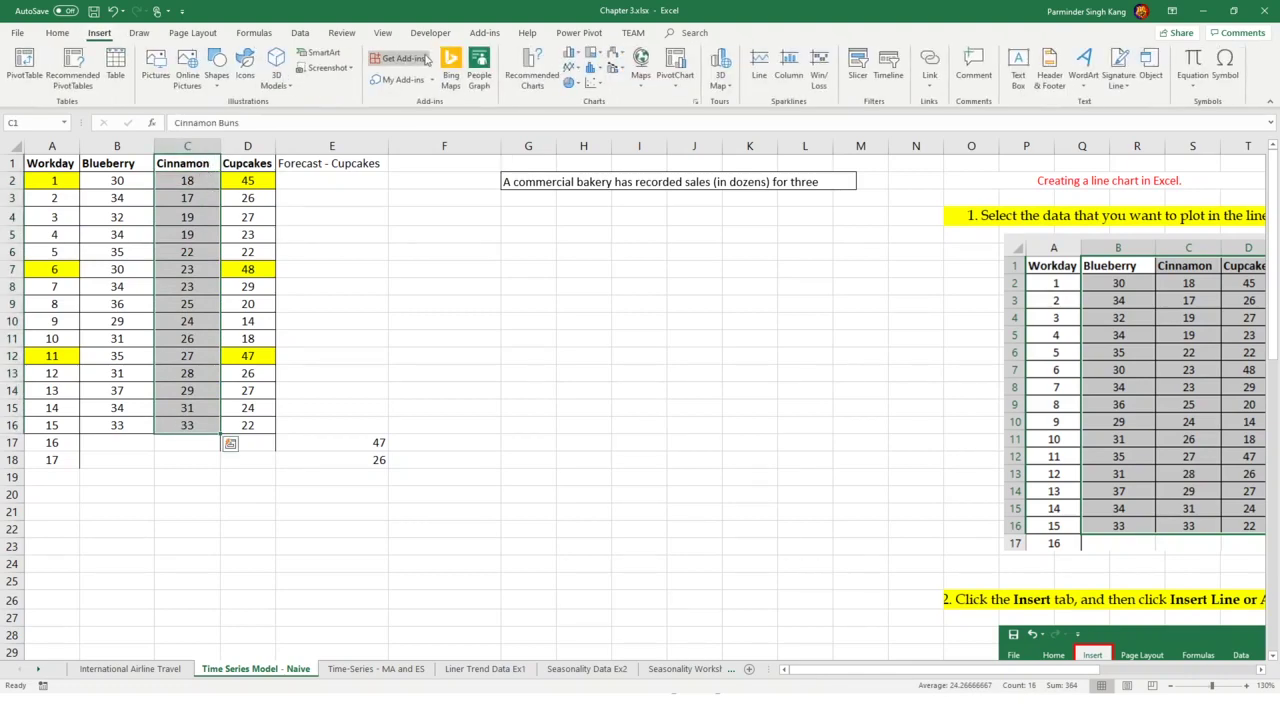
click(571, 68)
click(585, 115)
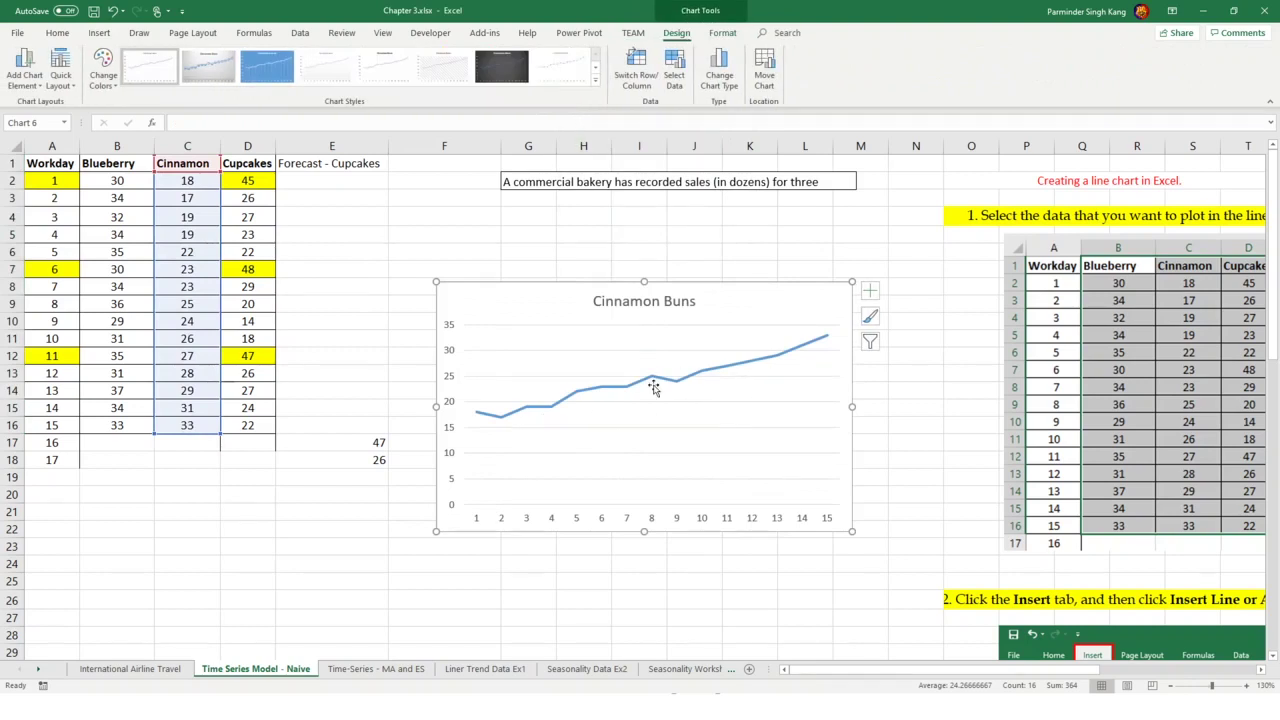
drag(794, 295, 905, 466)
- Enter the header 'Forecast - CB' in F1
click(434, 163)
text(Forecast)
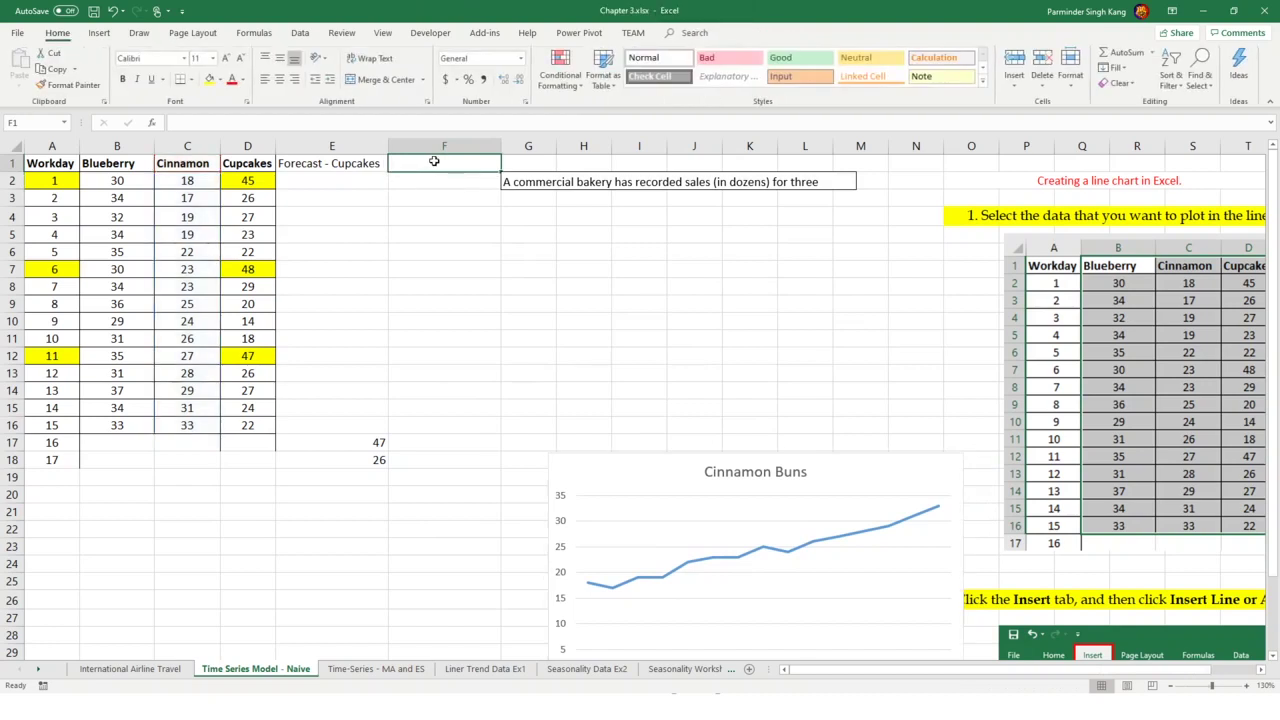
text( - CB)
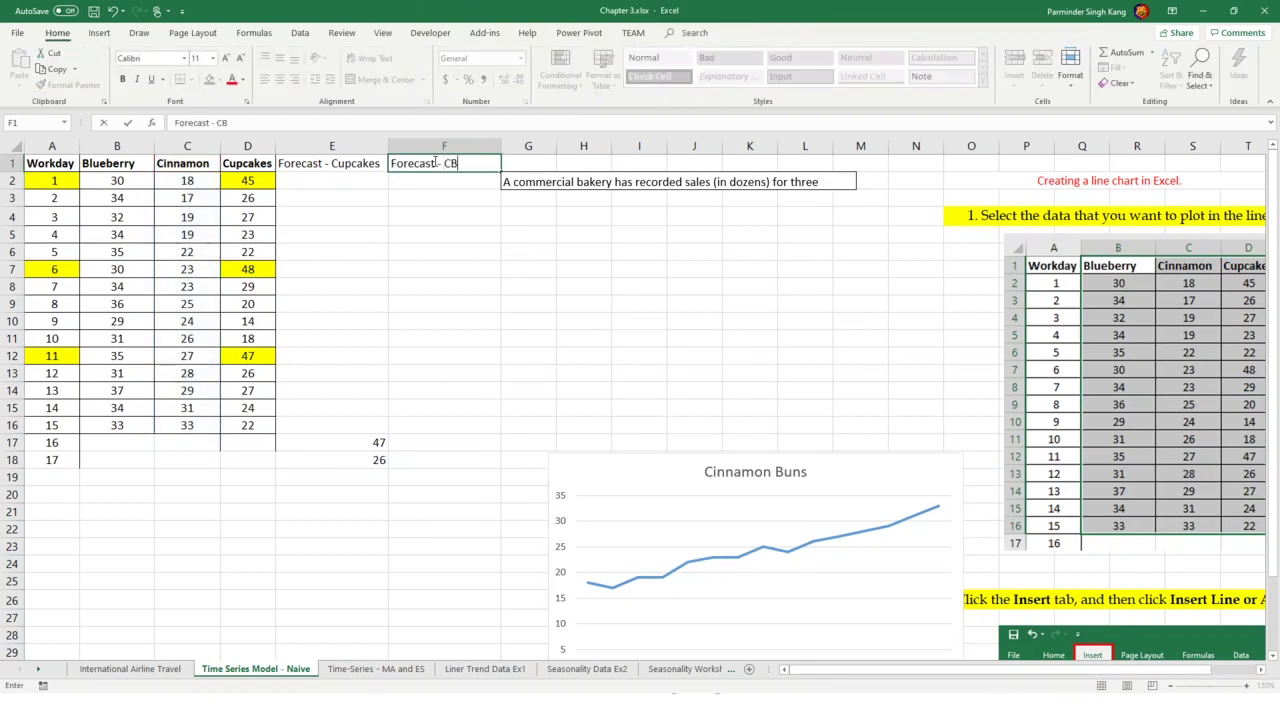
key(Return)
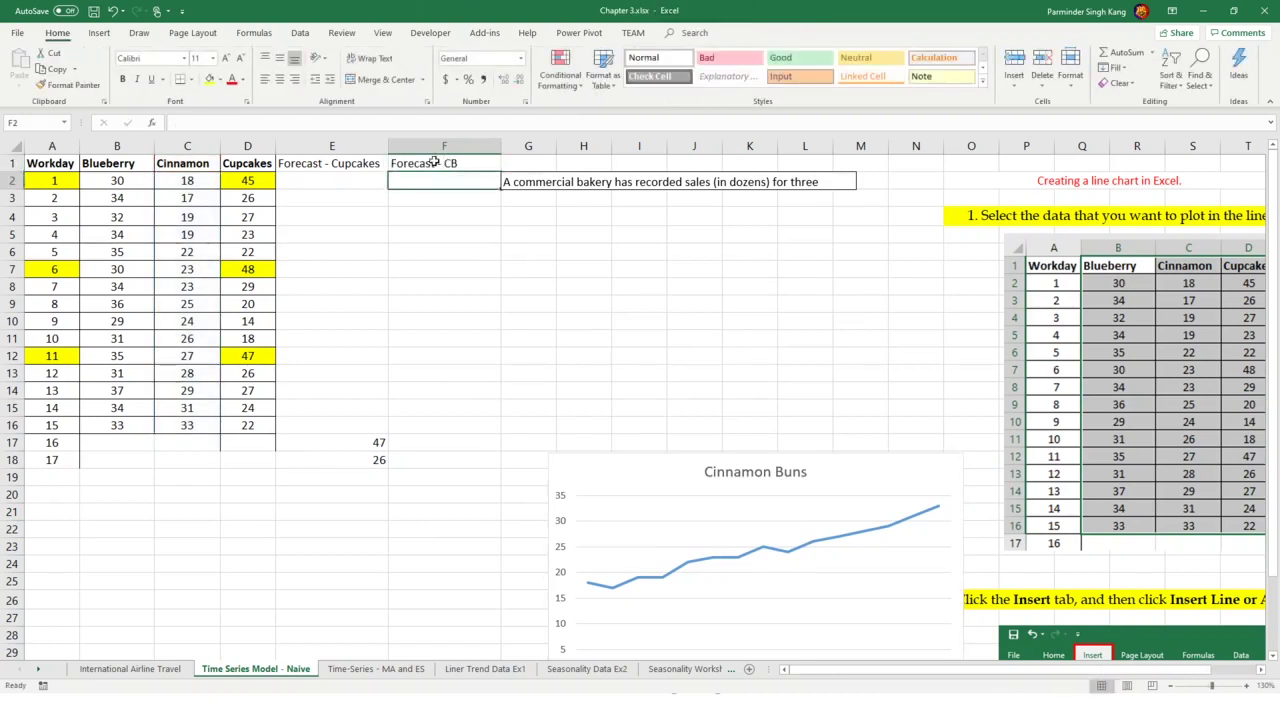
click(444, 442)
- Handwrite the start of the trend formula: Ft = At-1 + (
mouse_move(419, 190)
mouse_down()
mouse_move(409, 222)
mouse_move(458, 167)
mouse_move(428, 196)
mouse_move(438, 242)
mouse_move(490, 203)
mouse_up()
drag(481, 227, 493, 224)
mouse_move(549, 163)
mouse_down()
mouse_move(533, 212)
mouse_move(567, 212)
mouse_move(570, 200)
mouse_up()
mouse_move(576, 204)
mouse_down()
mouse_move(580, 236)
mouse_move(610, 225)
mouse_up()
drag(628, 208, 629, 237)
mouse_move(636, 185)
mouse_down()
mouse_move(678, 179)
mouse_move(660, 207)
mouse_up()
drag(710, 136, 697, 212)
- Complete the bracketed change term (At-1 − At-2) and close it
mouse_move(742, 150)
mouse_down()
mouse_move(728, 212)
mouse_move(777, 212)
mouse_up()
mouse_move(748, 190)
mouse_down()
mouse_move(776, 186)
mouse_move(786, 233)
mouse_move(795, 210)
mouse_move(828, 224)
mouse_up()
drag(840, 172, 855, 170)
drag(895, 143, 921, 205)
drag(913, 190, 949, 190)
drag(955, 170, 957, 182)
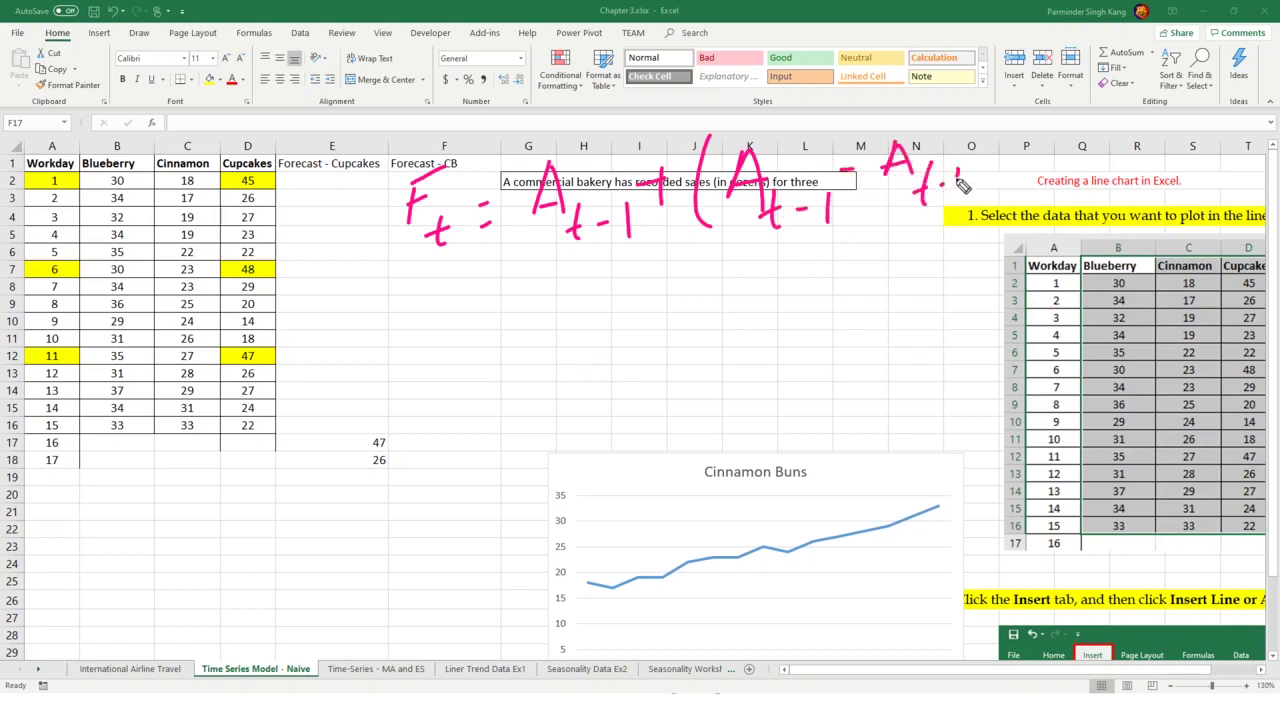
mouse_move(980, 126)
mouse_down()
mouse_move(996, 160)
mouse_move(972, 206)
mouse_up()
- Begin a second ink line reading F16 = A15
drag(420, 288, 408, 322)
drag(416, 286, 450, 272)
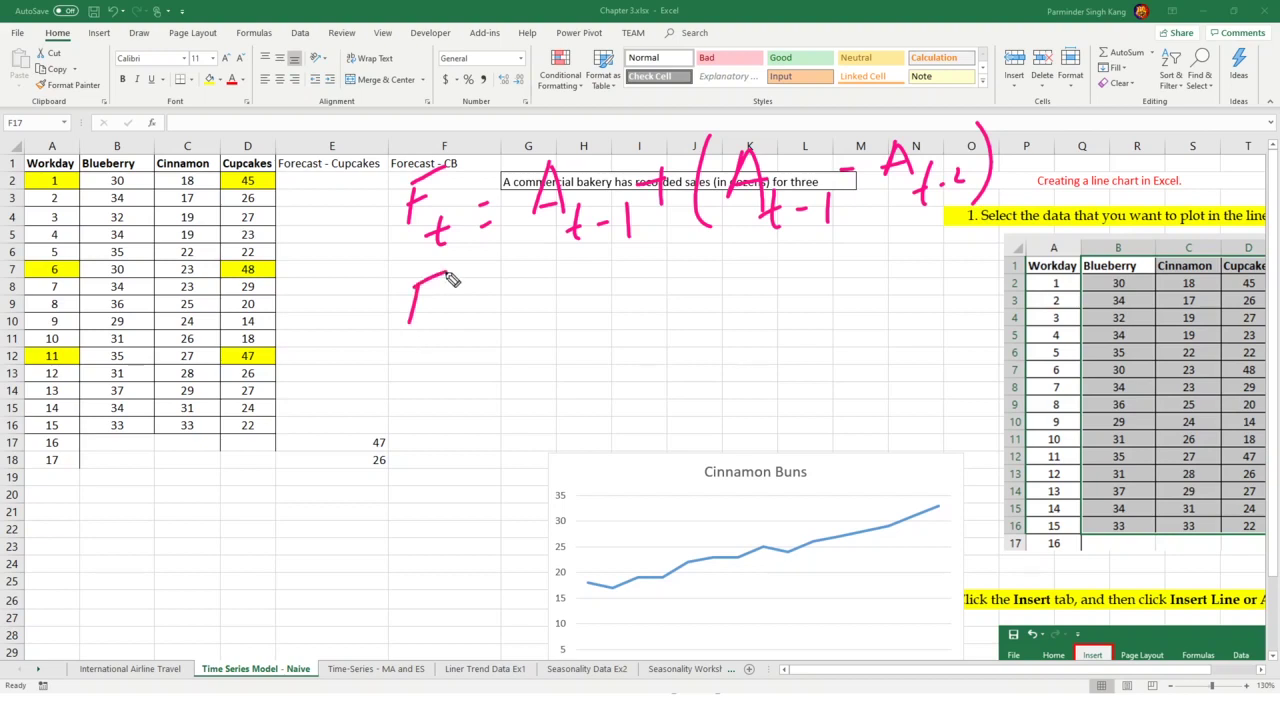
mouse_move(418, 318)
mouse_down()
mouse_move(452, 312)
mouse_move(446, 340)
mouse_up()
mouse_move(480, 304)
mouse_down()
mouse_move(470, 342)
mouse_move(484, 330)
mouse_up()
mouse_move(510, 318)
mouse_down()
mouse_move(528, 314)
mouse_move(530, 328)
mouse_up()
drag(564, 283, 606, 340)
drag(630, 300, 628, 340)
mouse_move(628, 300)
mouse_down()
mouse_move(690, 303)
mouse_move(676, 326)
mouse_up()
- Finish F16 = A15 + (A15 − A14) and draw an arrow to the data table
mouse_move(718, 258)
mouse_down()
mouse_move(724, 340)
mouse_move(768, 322)
mouse_move(768, 298)
mouse_move(792, 334)
mouse_move(812, 330)
mouse_move(850, 266)
mouse_move(898, 270)
mouse_up()
click(748, 277)
mouse_move(878, 262)
mouse_down()
mouse_move(900, 266)
mouse_move(922, 300)
mouse_up()
drag(936, 258, 946, 296)
mouse_move(958, 232)
mouse_down()
mouse_move(966, 290)
mouse_move(1014, 237)
mouse_move(1024, 258)
mouse_up()
drag(1050, 204, 1080, 192)
drag(1064, 198, 1060, 264)
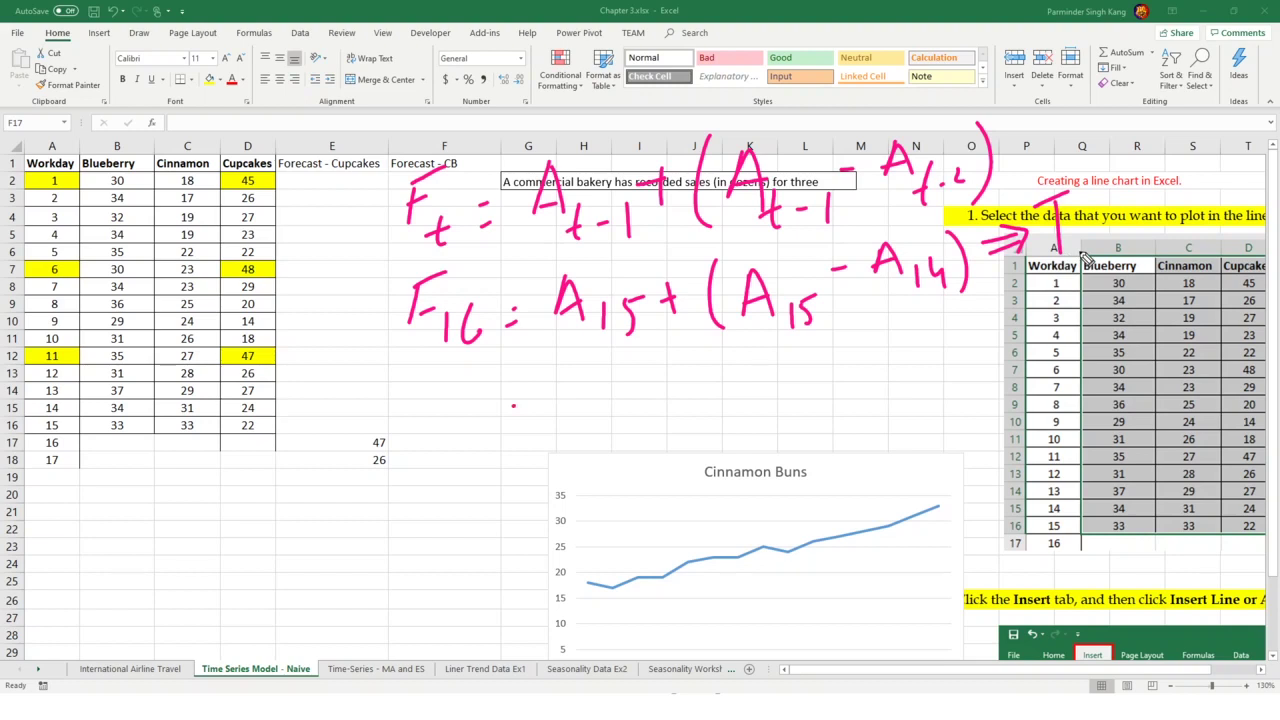
- Write the substitution 33 + (33 − 31) = 33 + 2 = 35 in ink
drag(514, 405, 536, 396)
mouse_move(512, 418)
mouse_down()
mouse_move(594, 378)
mouse_move(580, 399)
mouse_move(630, 384)
mouse_move(618, 402)
mouse_move(690, 376)
mouse_move(668, 400)
mouse_up()
drag(714, 350, 722, 412)
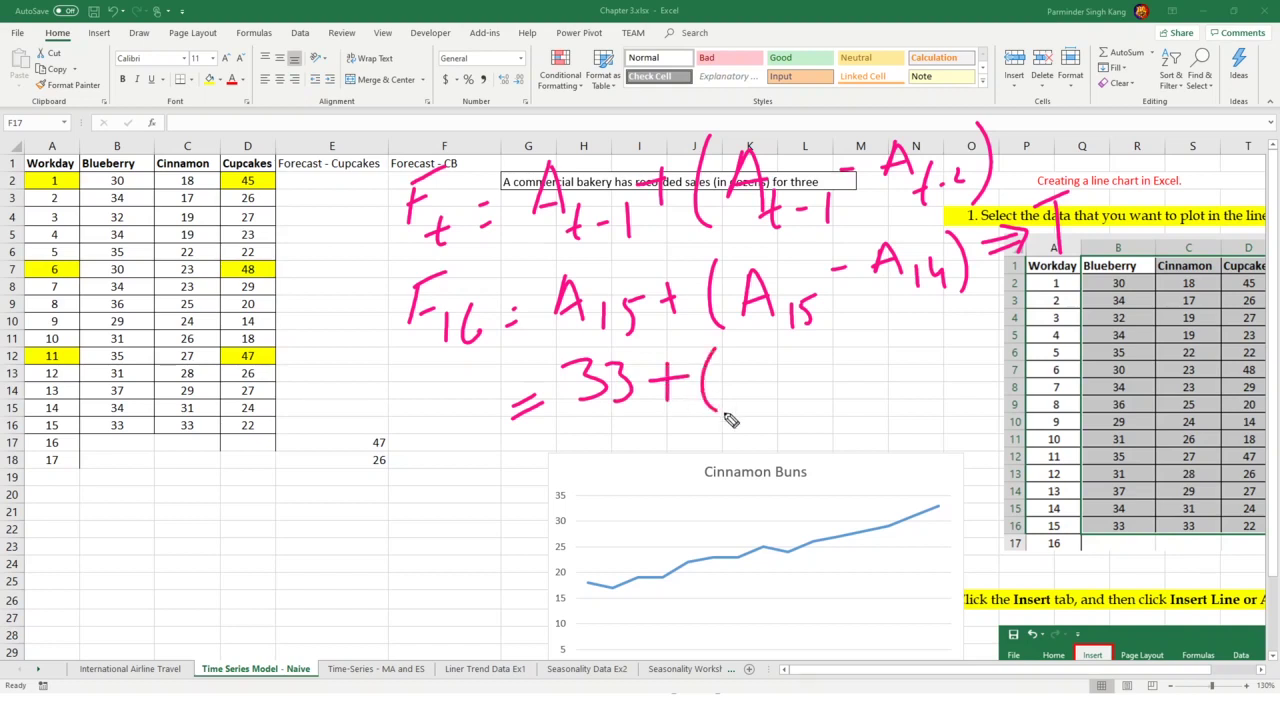
mouse_move(736, 364)
mouse_down()
mouse_move(778, 380)
mouse_move(742, 404)
mouse_move(778, 405)
mouse_move(828, 366)
mouse_up()
drag(830, 344, 834, 380)
drag(852, 342, 866, 384)
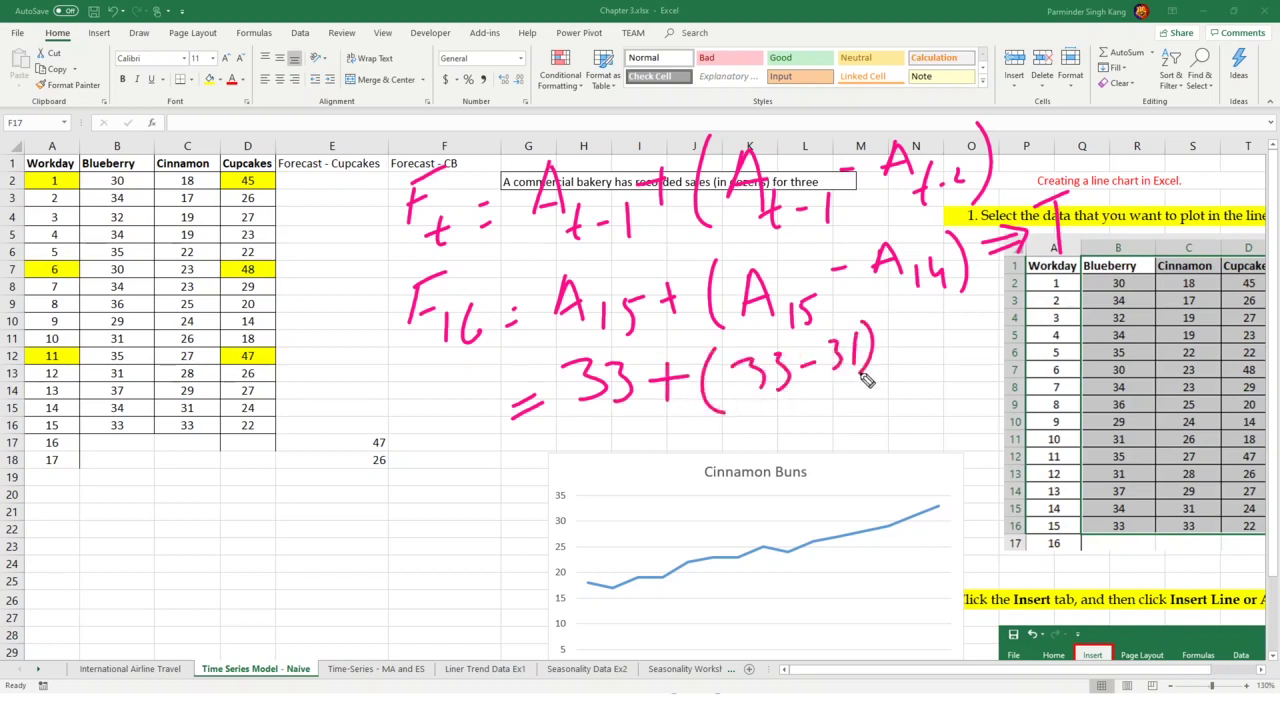
mouse_move(524, 472)
mouse_down()
mouse_move(552, 466)
mouse_move(560, 486)
mouse_up()
mouse_move(570, 460)
mouse_down()
mouse_move(574, 490)
mouse_move(614, 478)
mouse_move(604, 494)
mouse_move(690, 468)
mouse_move(666, 490)
mouse_move(736, 484)
mouse_move(774, 456)
mouse_move(780, 468)
mouse_up()
mouse_move(794, 430)
mouse_down()
mouse_move(822, 440)
mouse_move(800, 464)
mouse_move(836, 446)
mouse_move(832, 470)
mouse_up()
drag(844, 426, 866, 414)
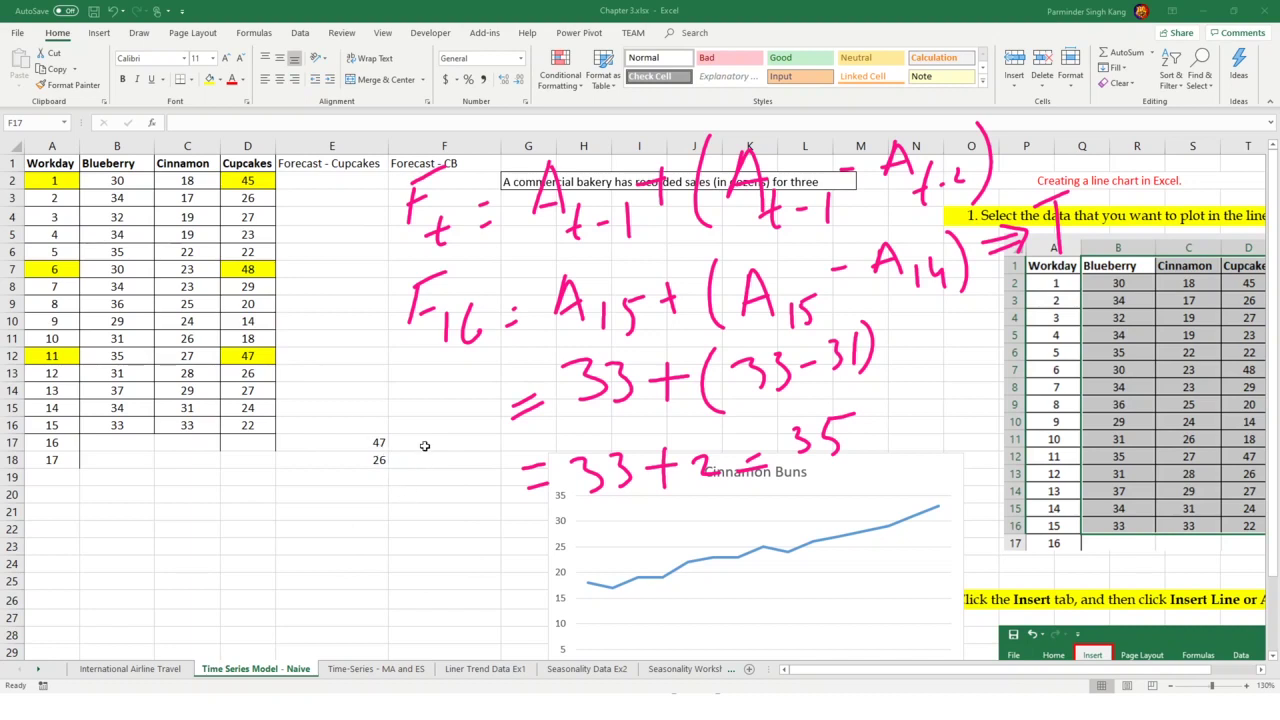
- Enter =C16+(C16-C15) in F17 to forecast 35 Cinnamon Buns for workday 16
double_click(425, 444)
text(=)
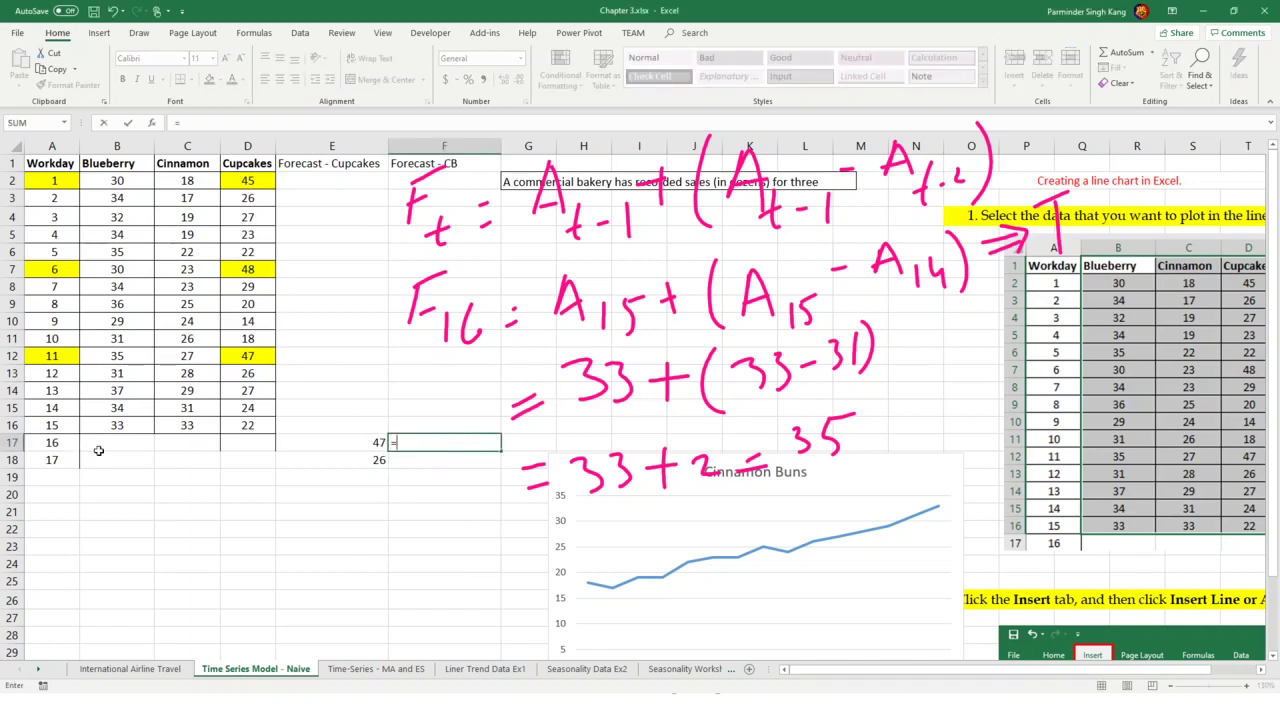
click(185, 426)
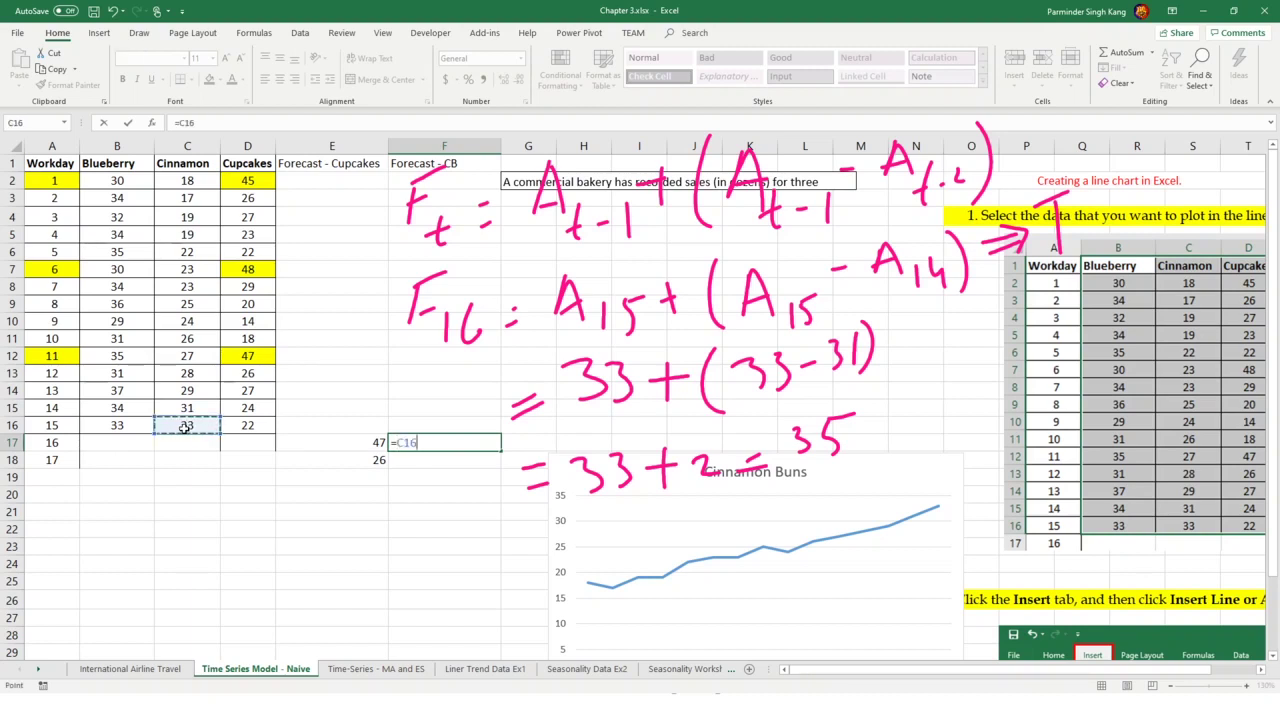
text(+()
click(185, 425)
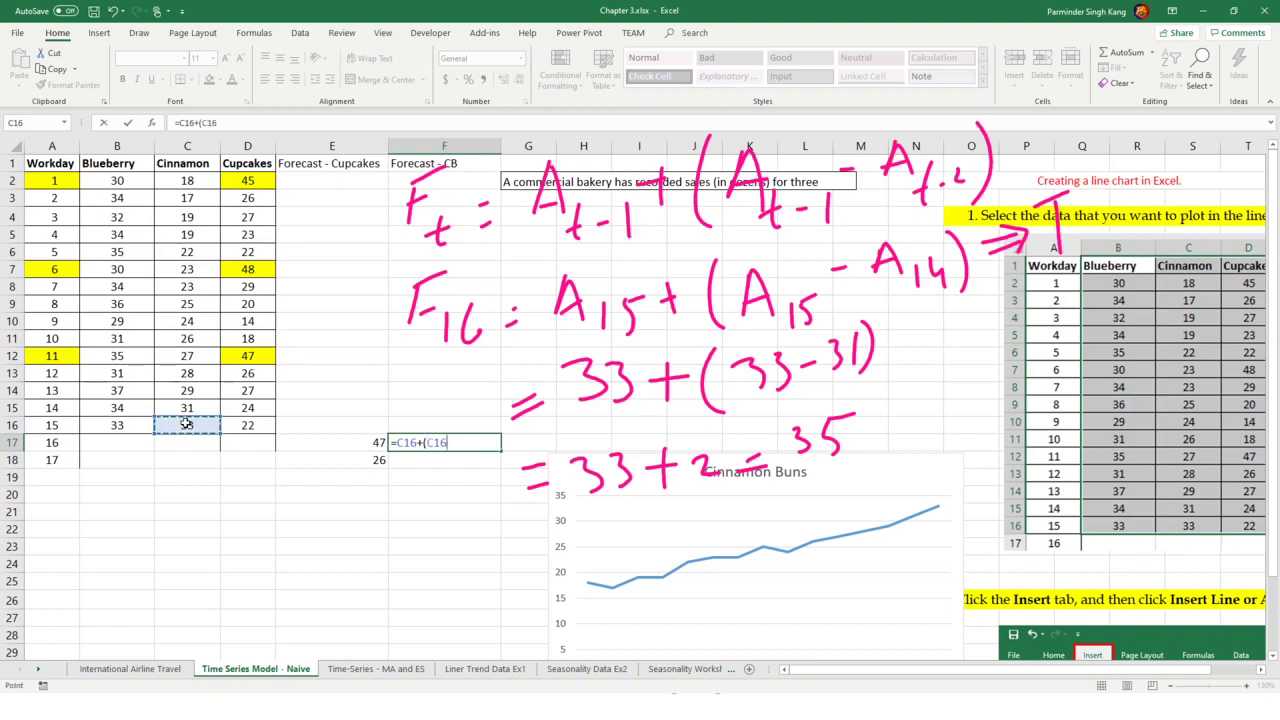
text(-)
click(178, 406)
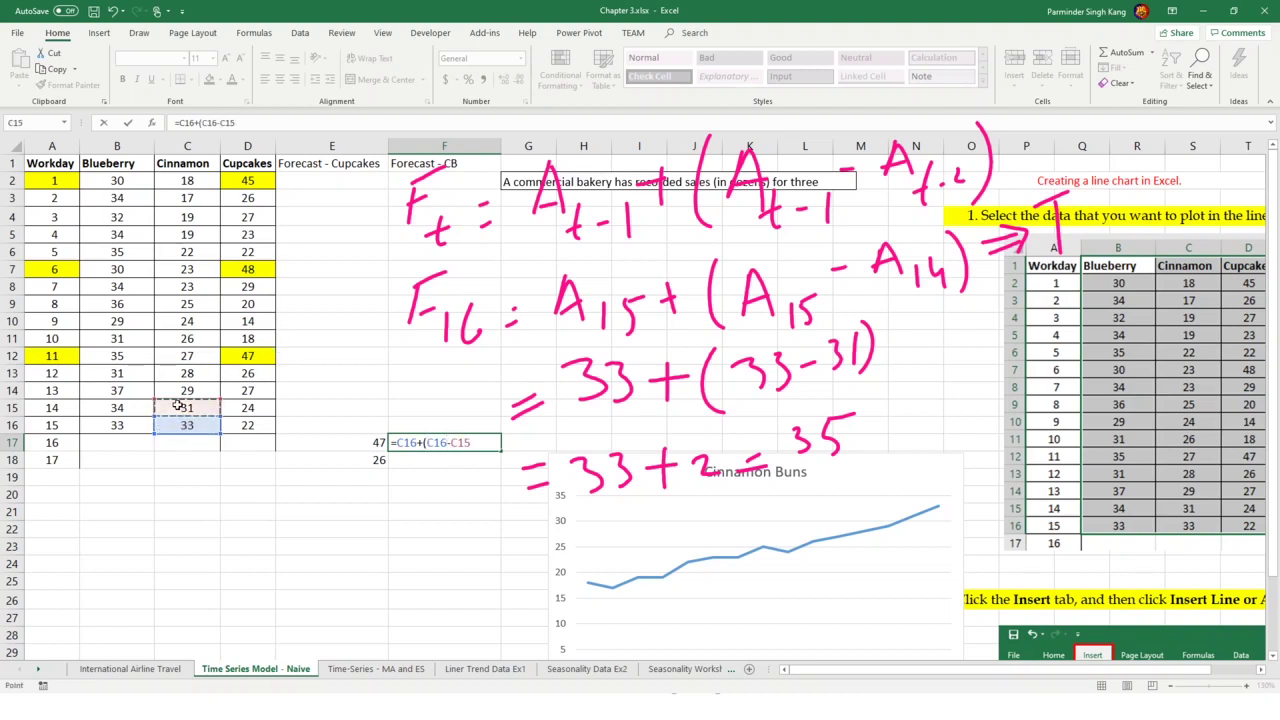
text())
key(Return)
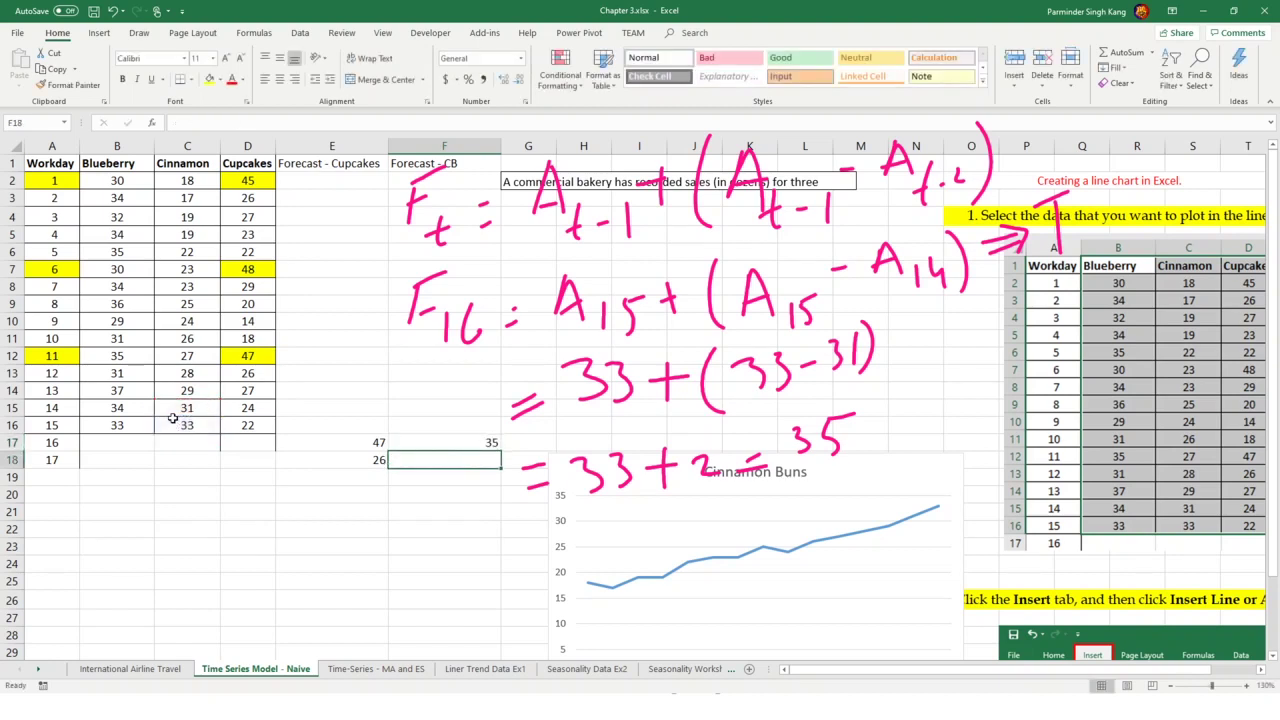